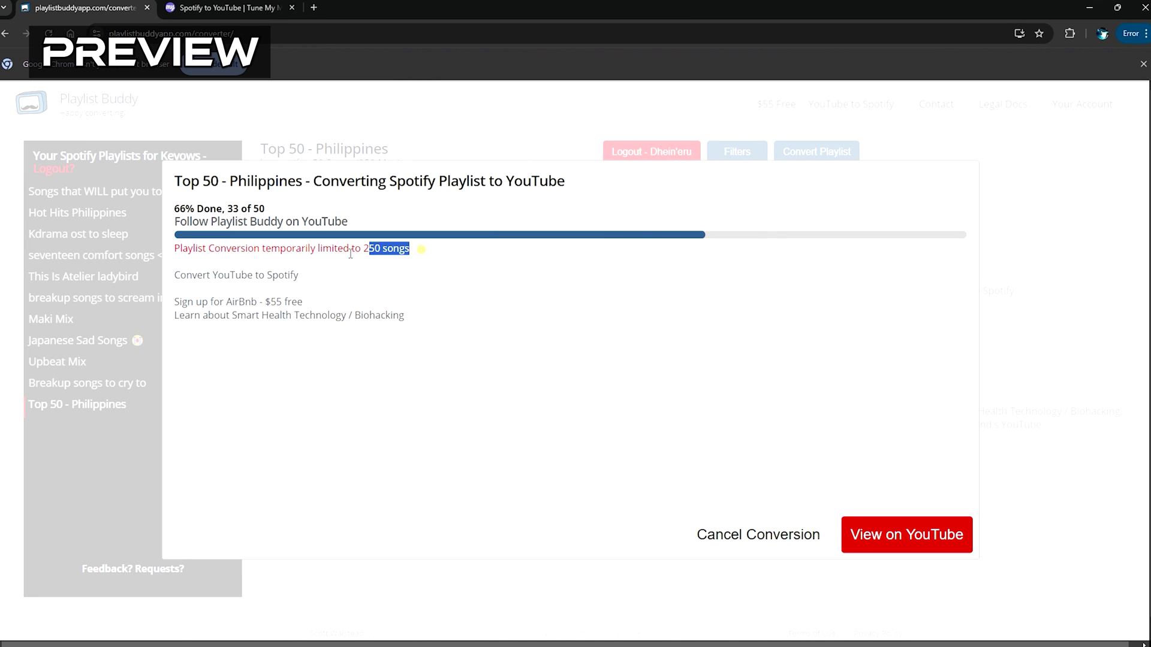
Highlight the 250-song conversion limit notice on the Playlist Buddy home page, then deselect it
left_click_drag(351, 254, 173, 253)
left_click(426, 243)
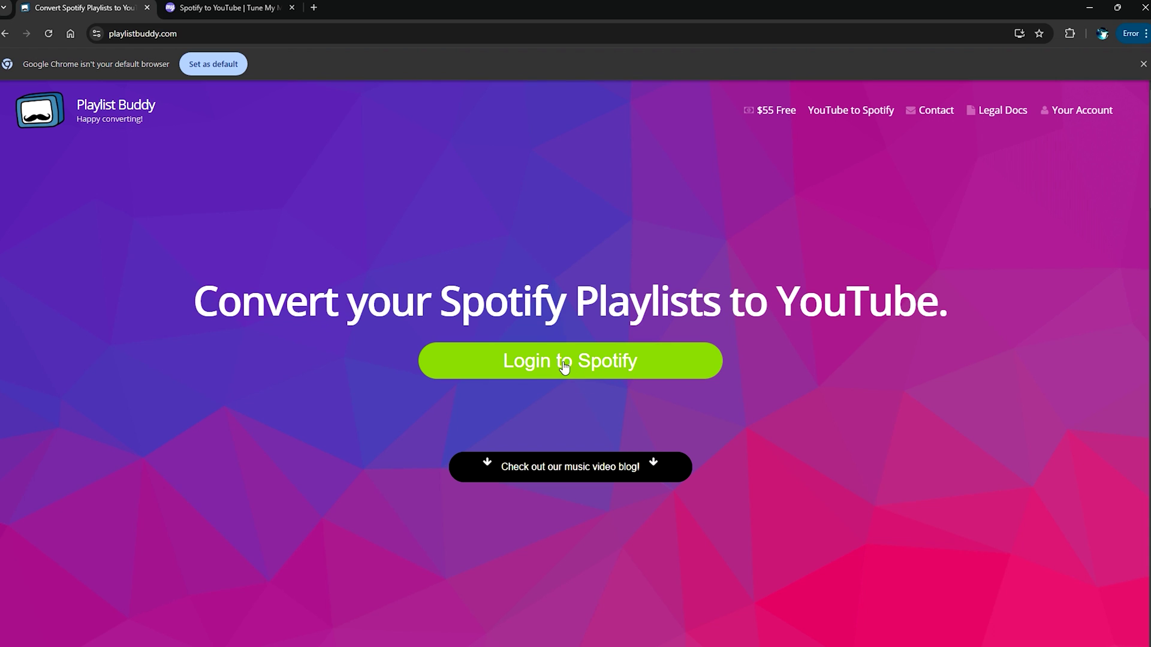
Log in to Spotify and agree to give Playlist Buddy access to the account
left_click(563, 362)
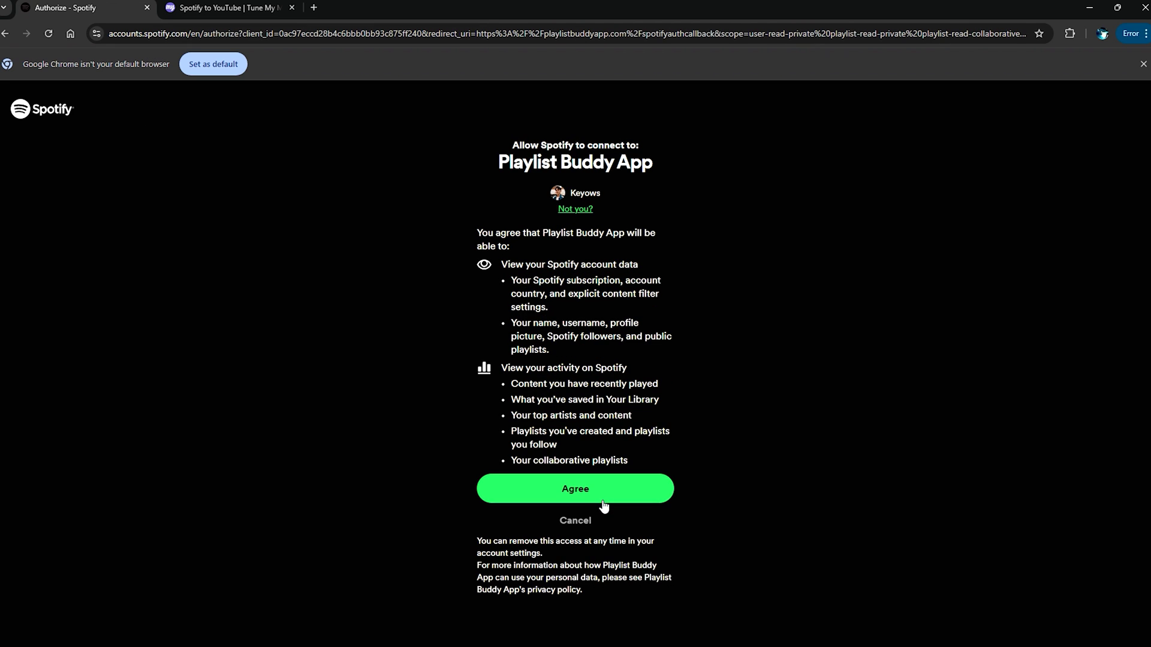
left_click(600, 501)
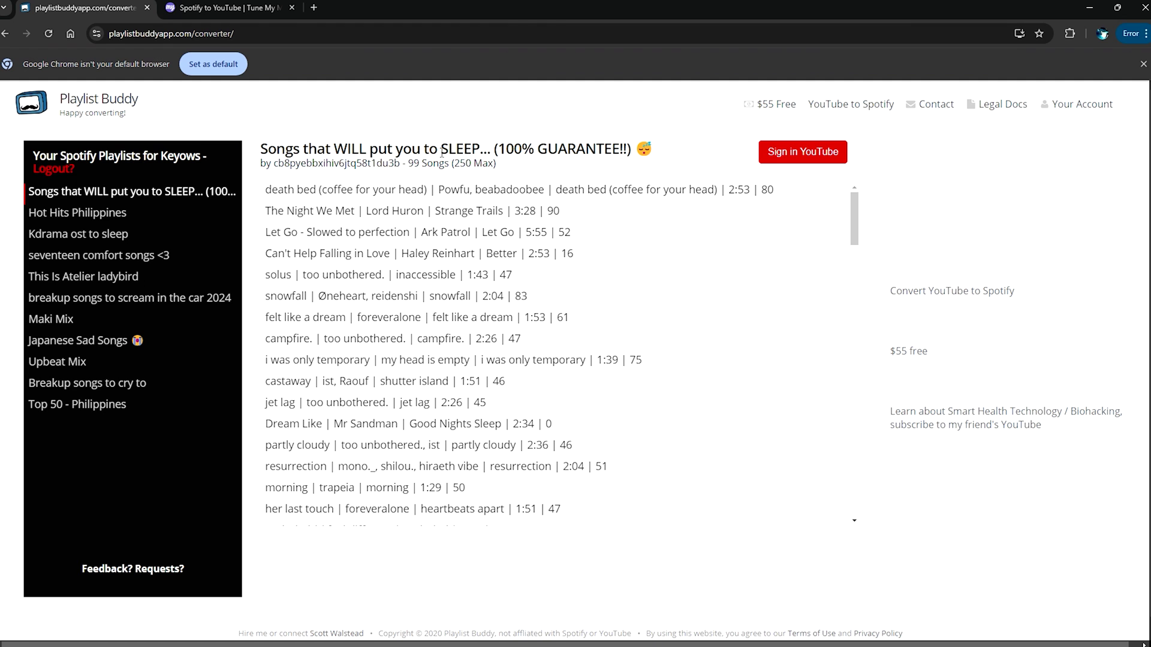
Sign in to YouTube with a Google account, allowing it to manage the YouTube account
left_click(796, 155)
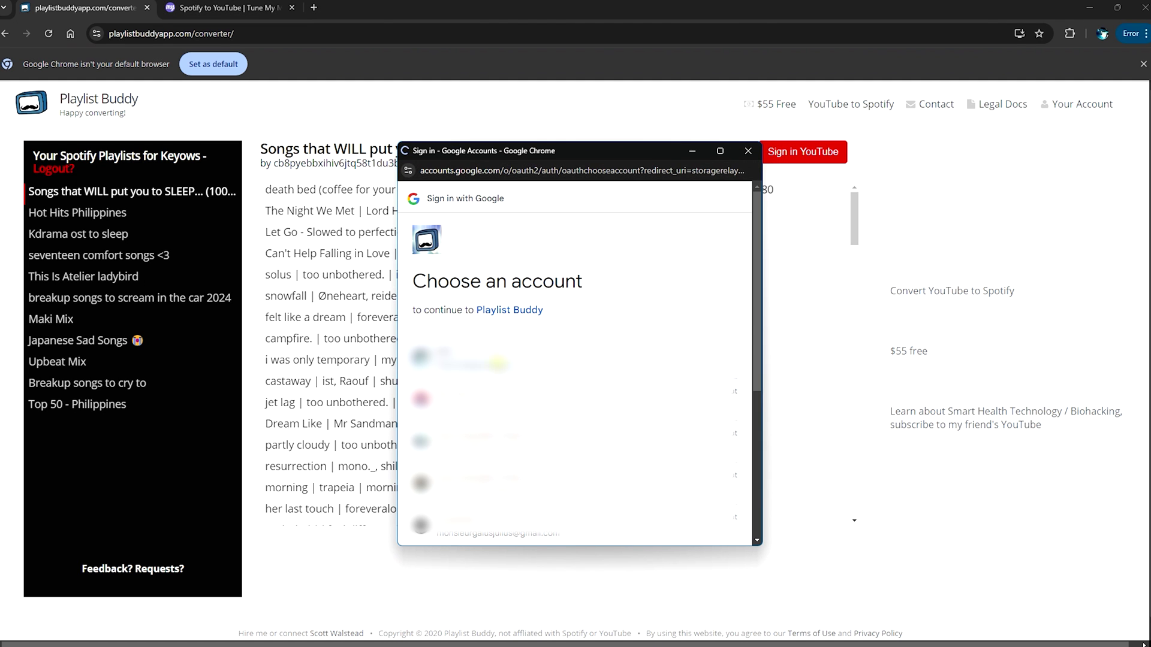
left_click(503, 362)
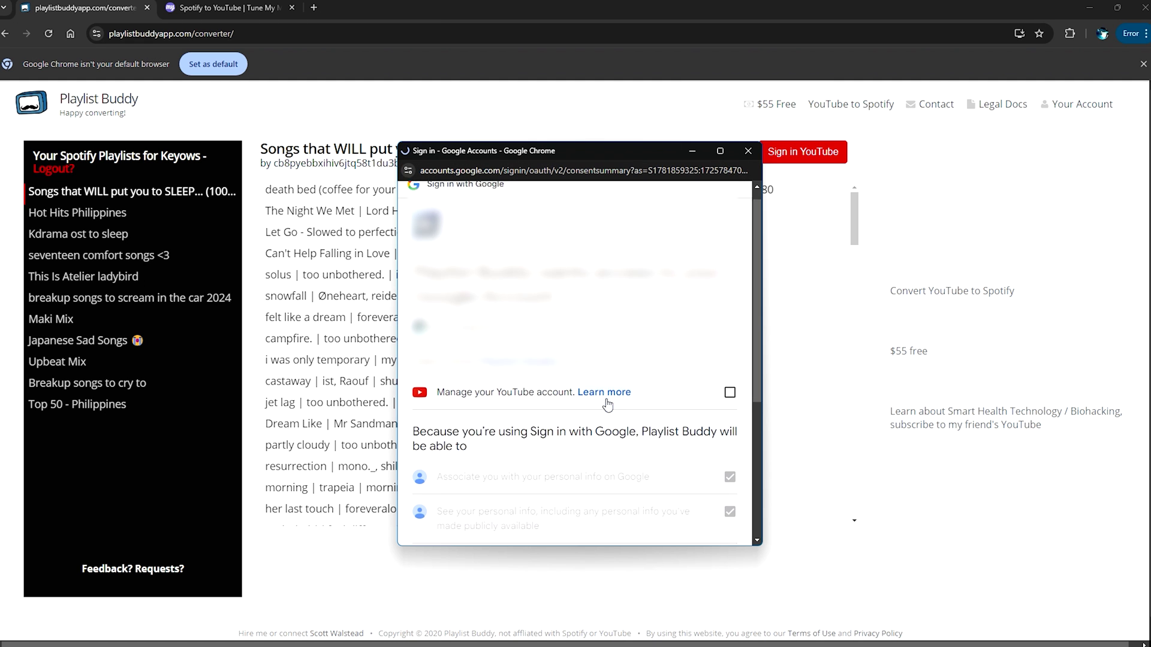
left_click(730, 392)
scroll(729, 393, "down", 5)
left_click(635, 482)
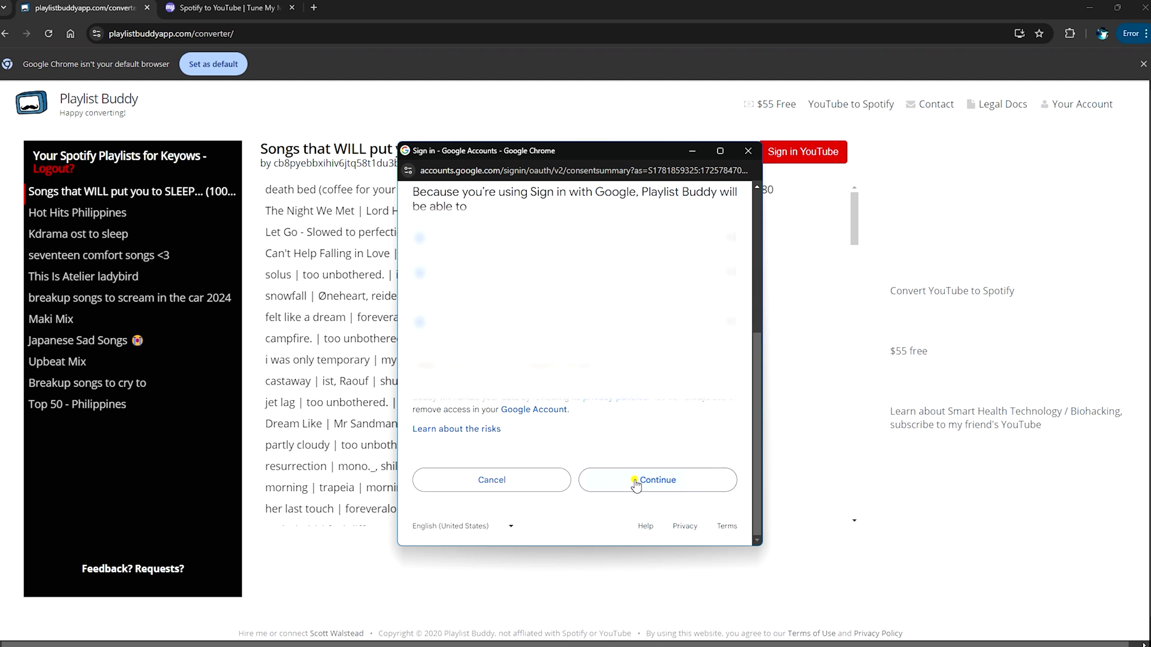
scroll(542, 473, "down", 3)
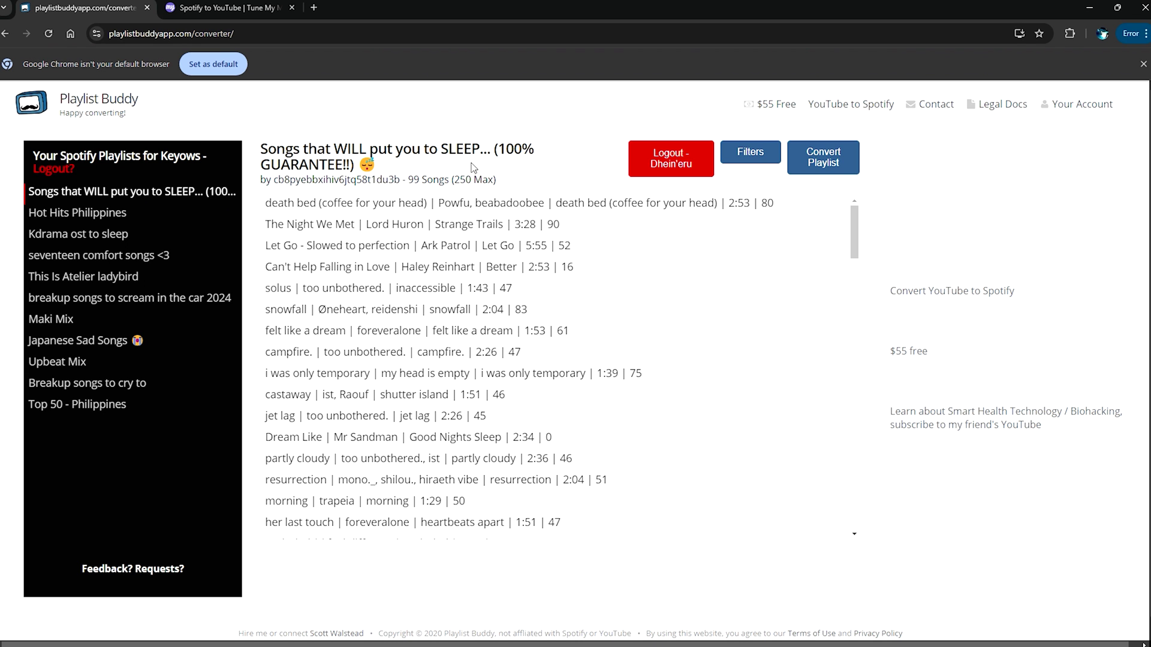
Load the Top 50 - Philippines playlist from the left sidebar and scroll its 50 songs
scroll(467, 207, "down", 20)
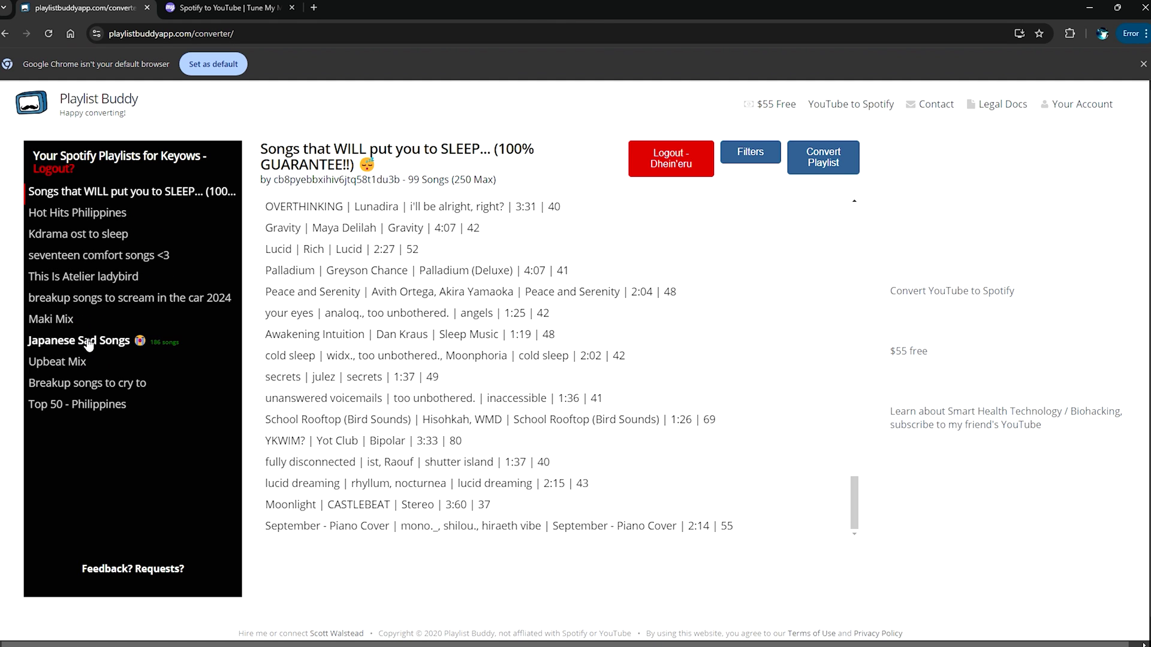
left_click(101, 407)
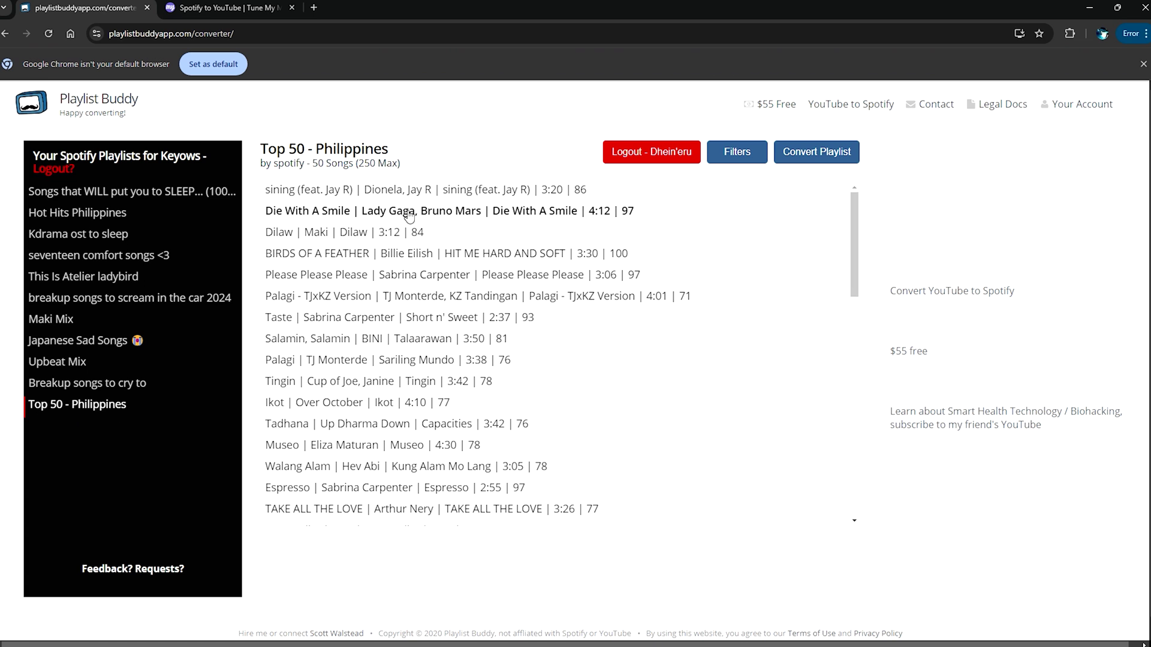
scroll(569, 252, "down", 4)
scroll(589, 252, "up", 4)
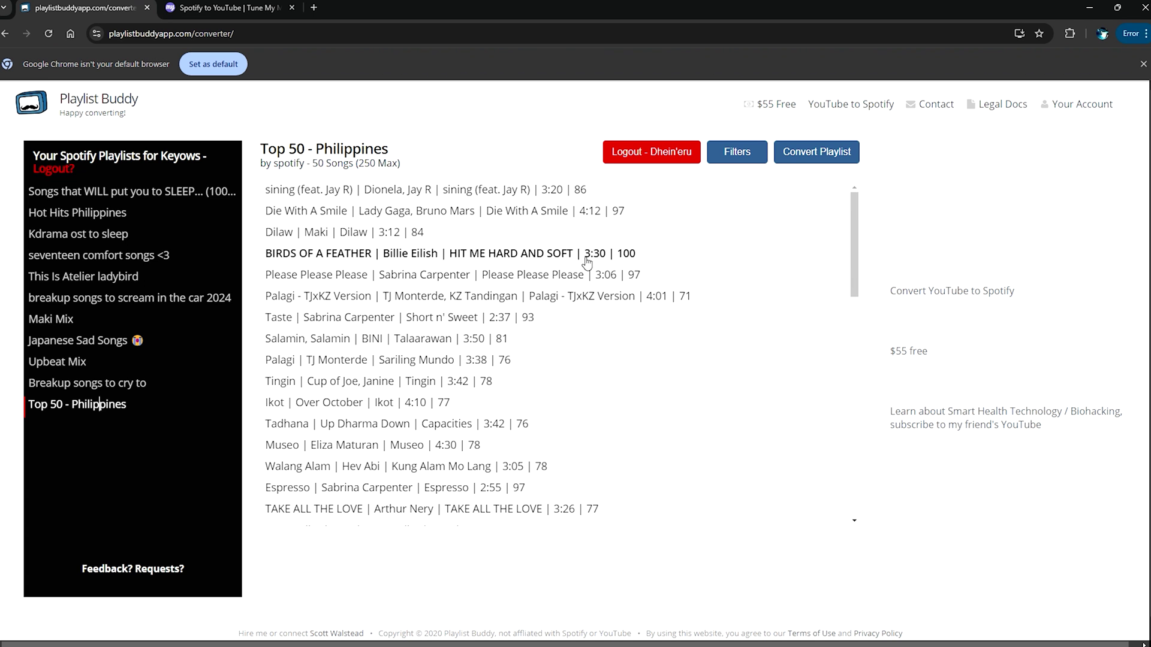
Convert all 50 Top 50 - Philippines songs to YouTube while checking the 250-song limit notice
left_click(807, 154)
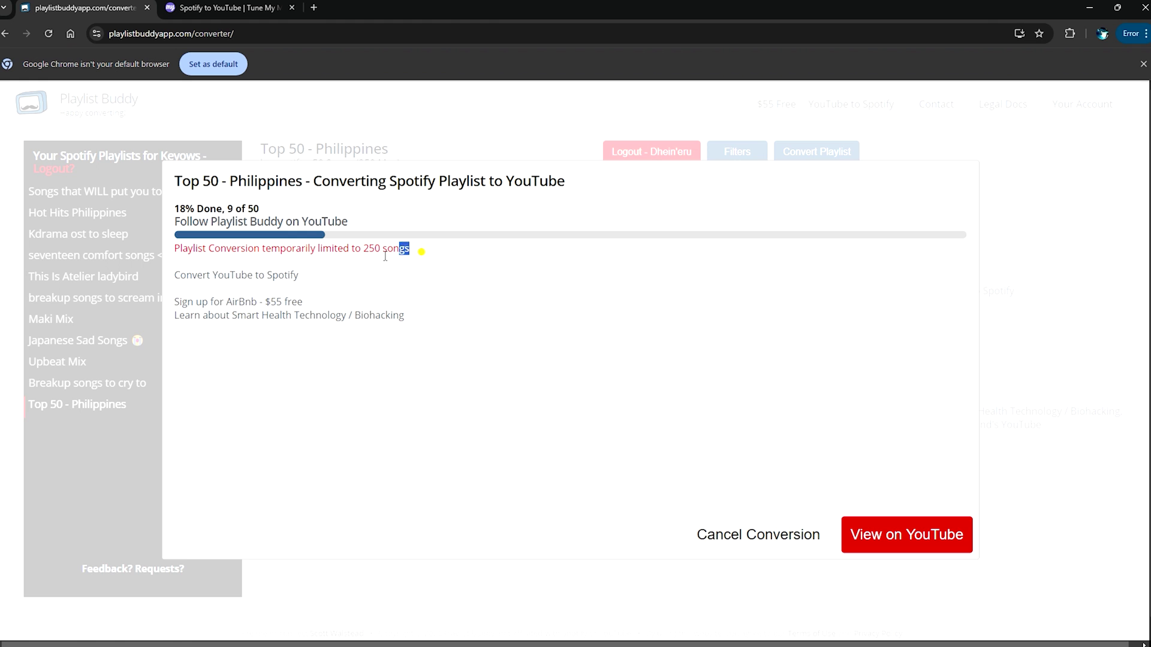
left_click_drag(412, 250, 177, 253)
left_click(411, 255)
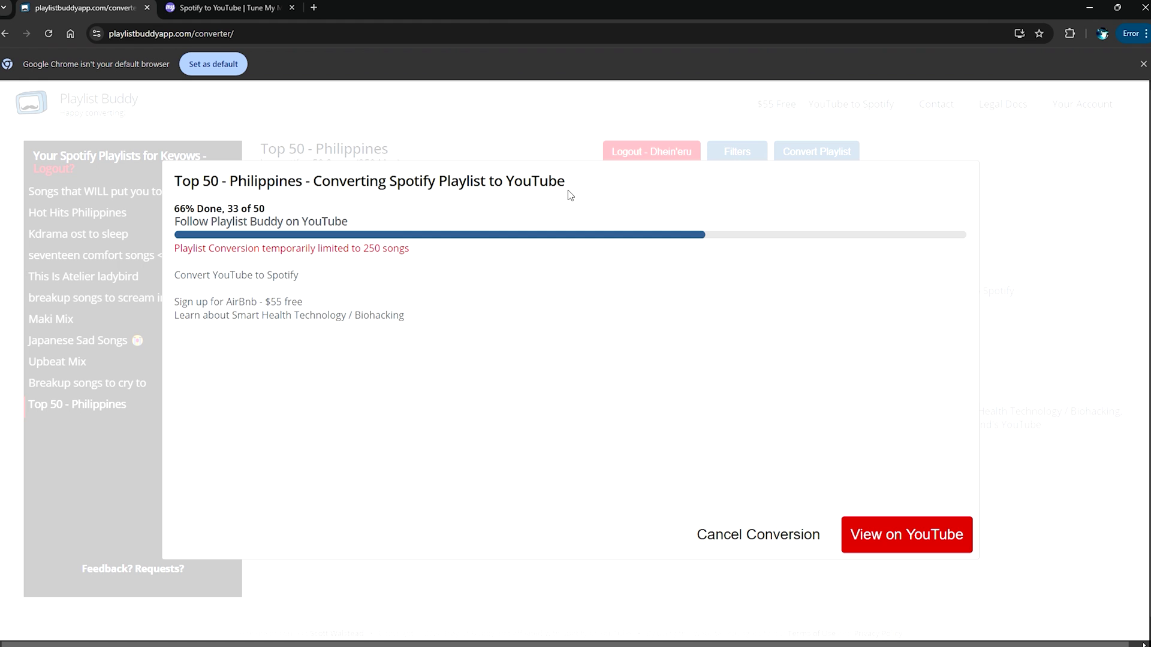
left_click_drag(421, 249, 175, 252)
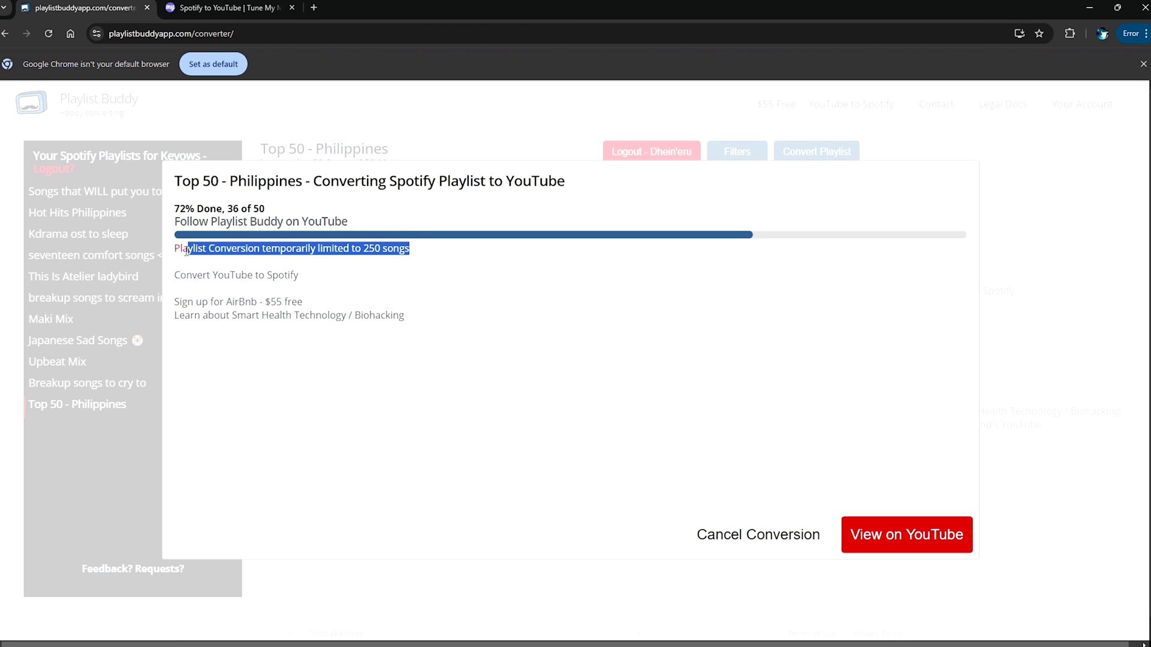
left_click(427, 243)
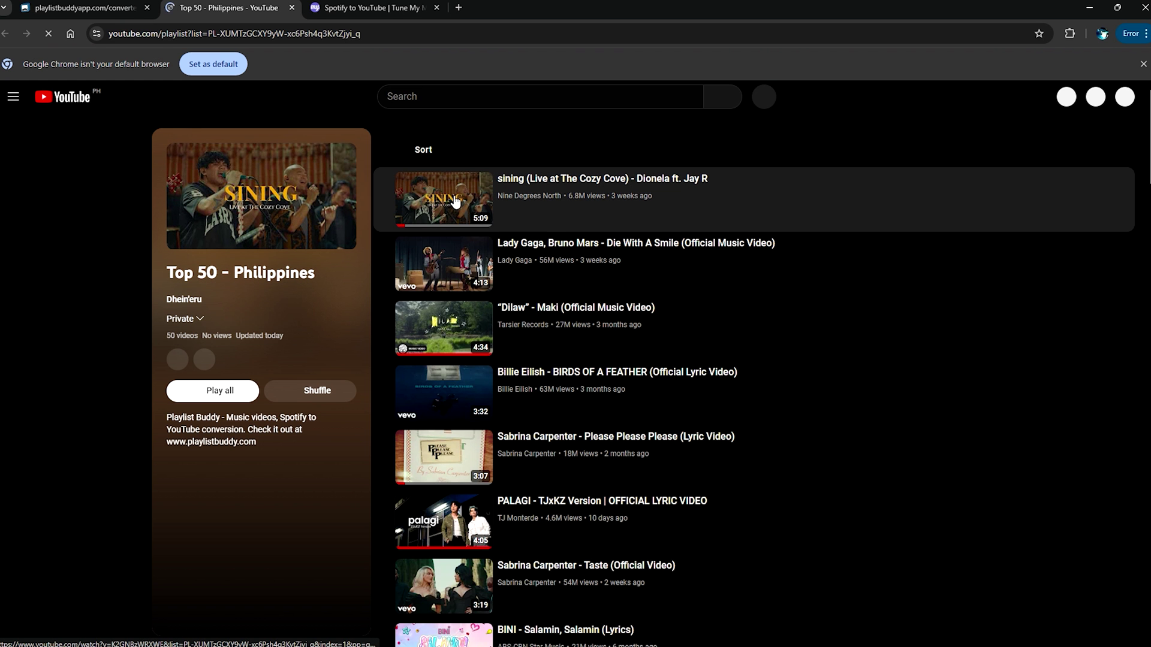
Scroll through the private 50-video YouTube playlist, then go to the TuneMyMusic tab
scroll(438, 198, "down", 3)
scroll(452, 211, "down", 4)
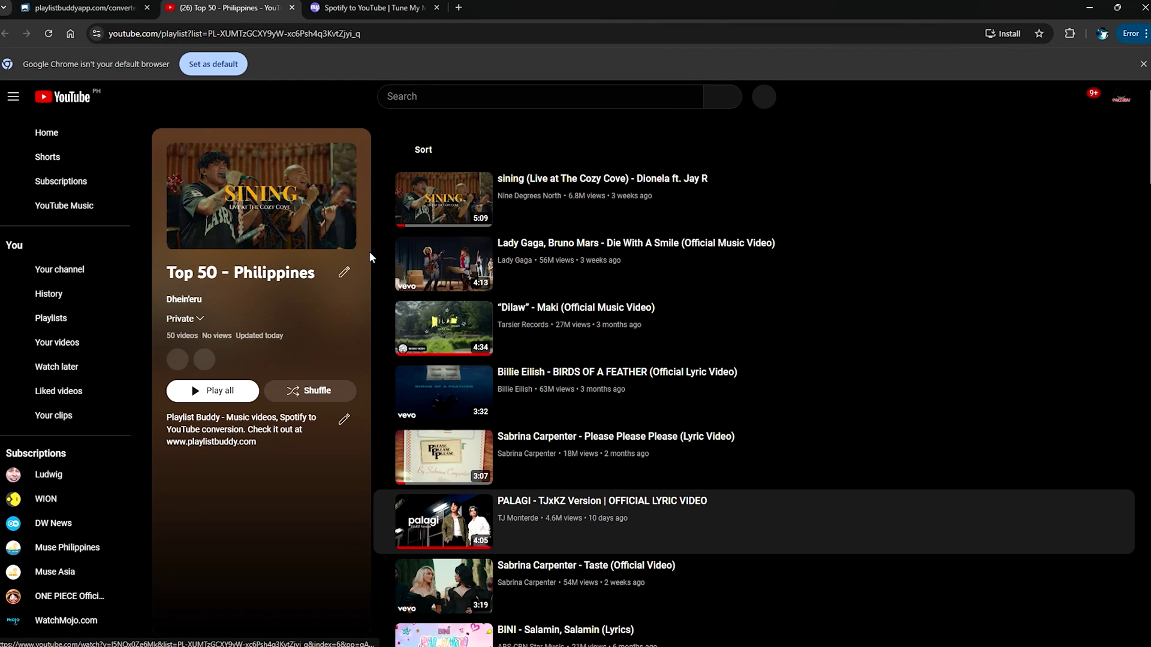
left_click(193, 302)
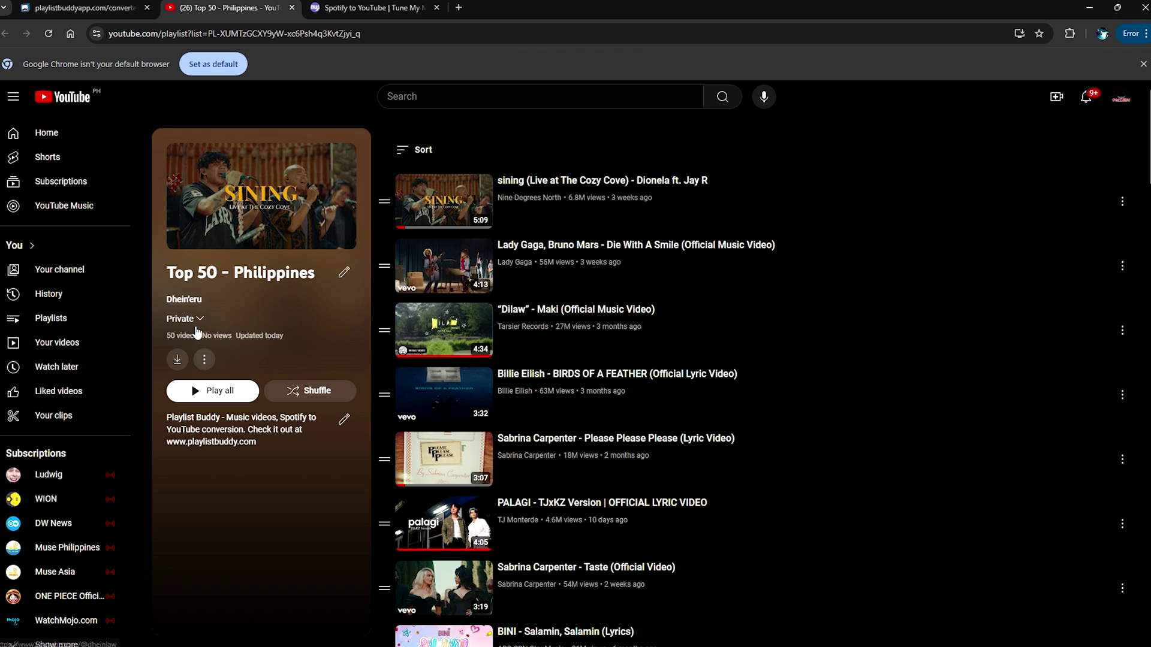
scroll(234, 320, "down", 5)
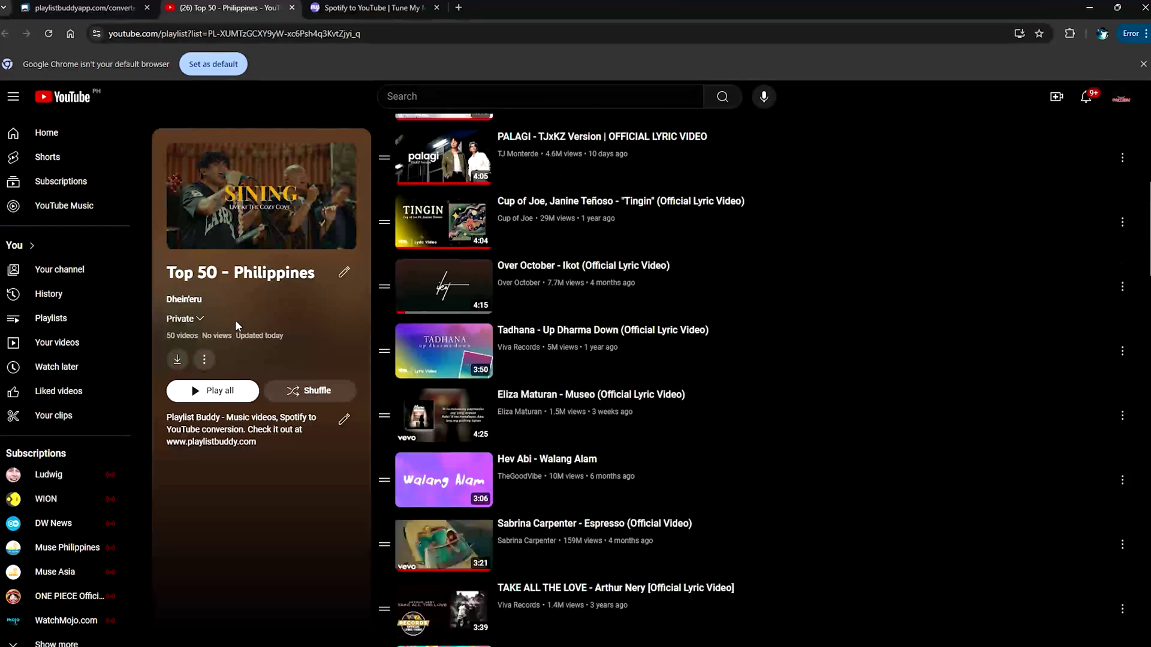
left_click(339, 8)
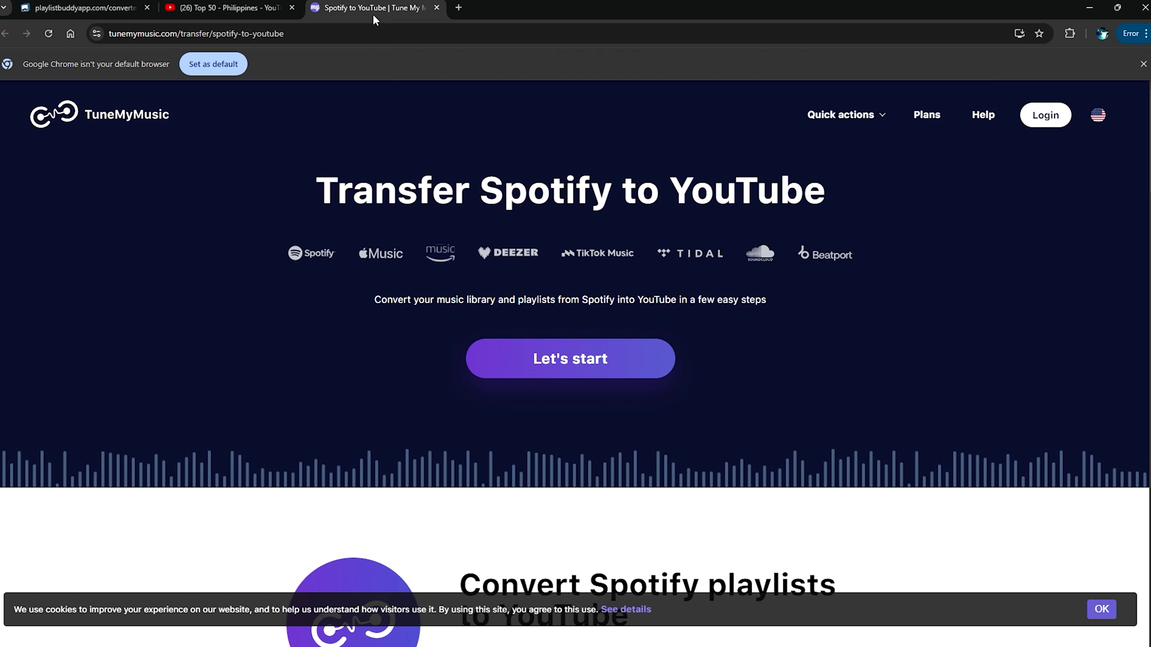
Browse the TuneMyMusic 'Transfer Spotify to YouTube' page and begin a new transfer with Let's start
scroll(496, 306, "down", 3)
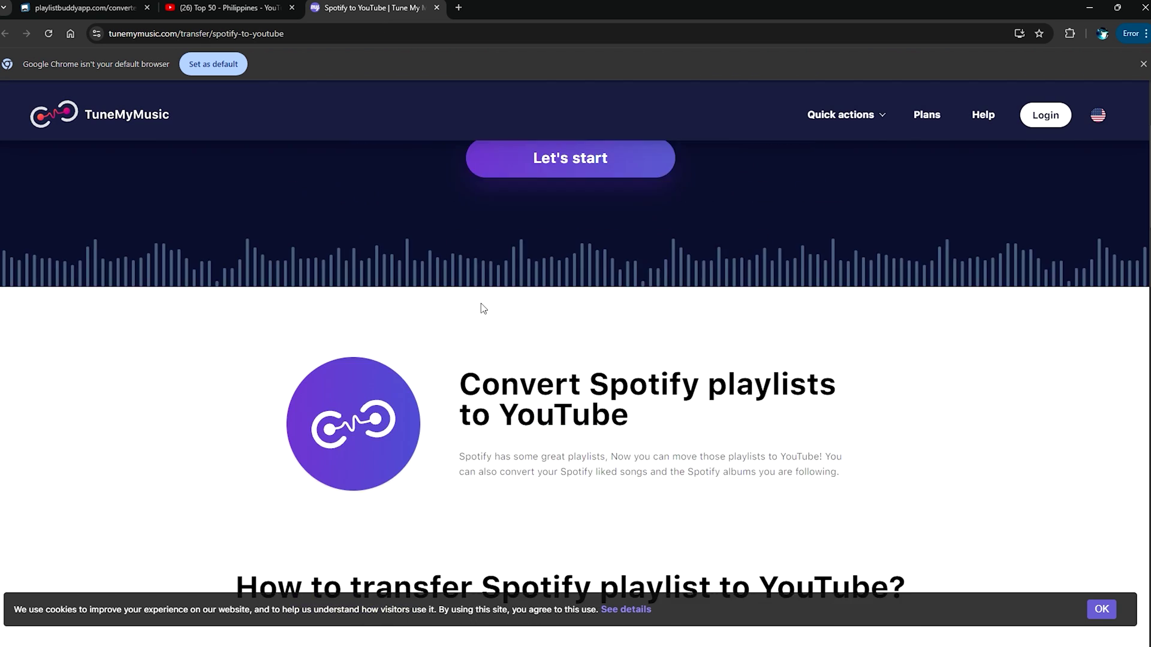
scroll(481, 304, "up", 3)
scroll(498, 322, "down", 7)
scroll(498, 322, "up", 7)
scroll(502, 327, "down", 8)
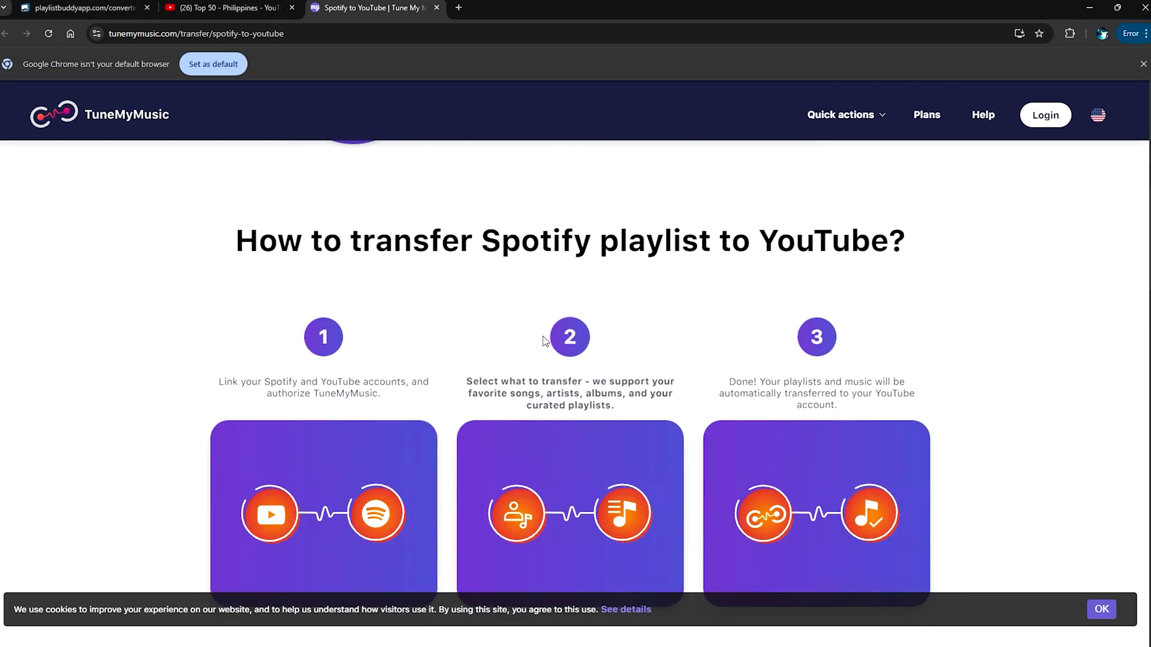
scroll(542, 337, "up", 6)
scroll(542, 337, "down", 1)
scroll(548, 344, "up", 3)
scroll(487, 353, "down", 15)
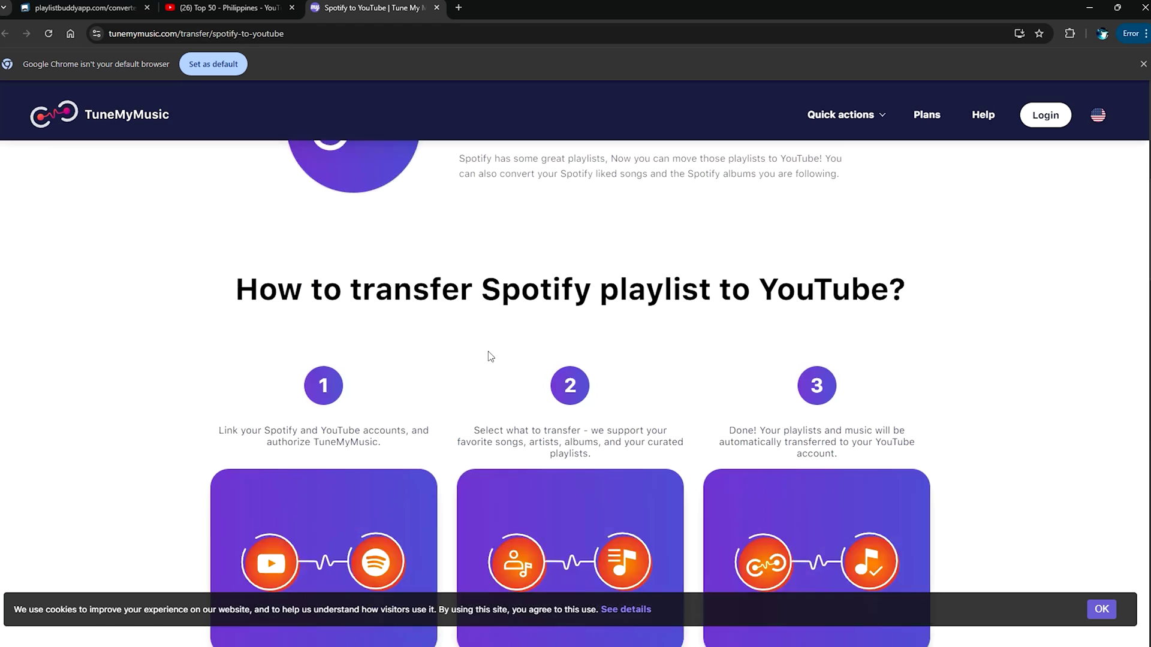
scroll(487, 348, "up", 7)
scroll(504, 346, "up", 8)
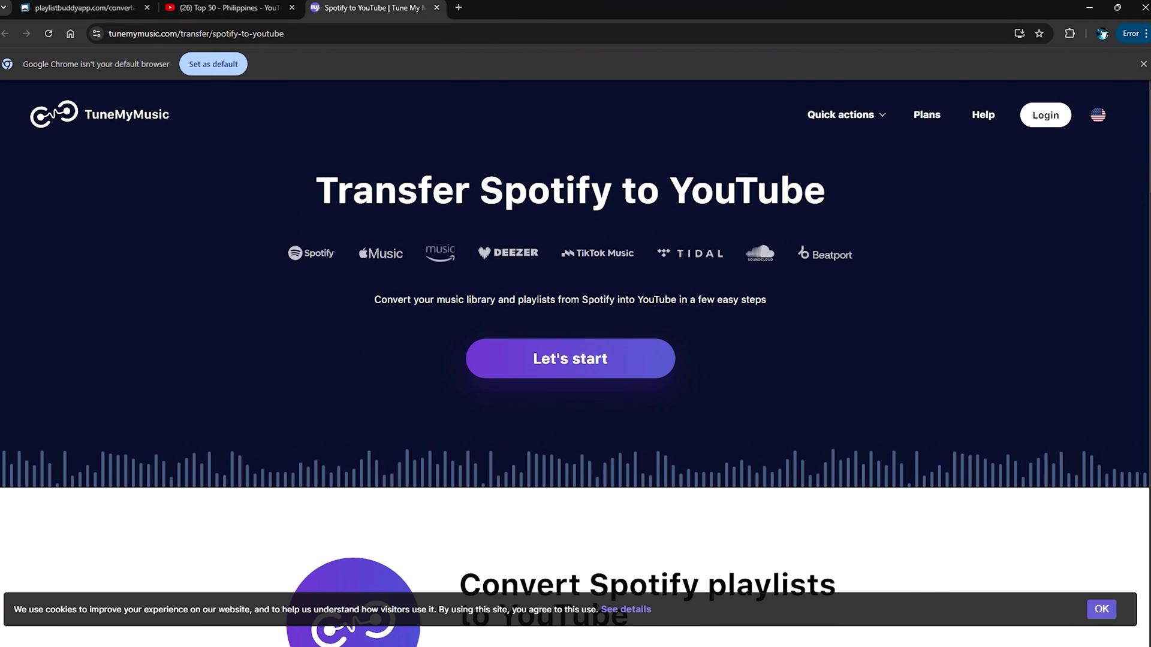
left_click(603, 358)
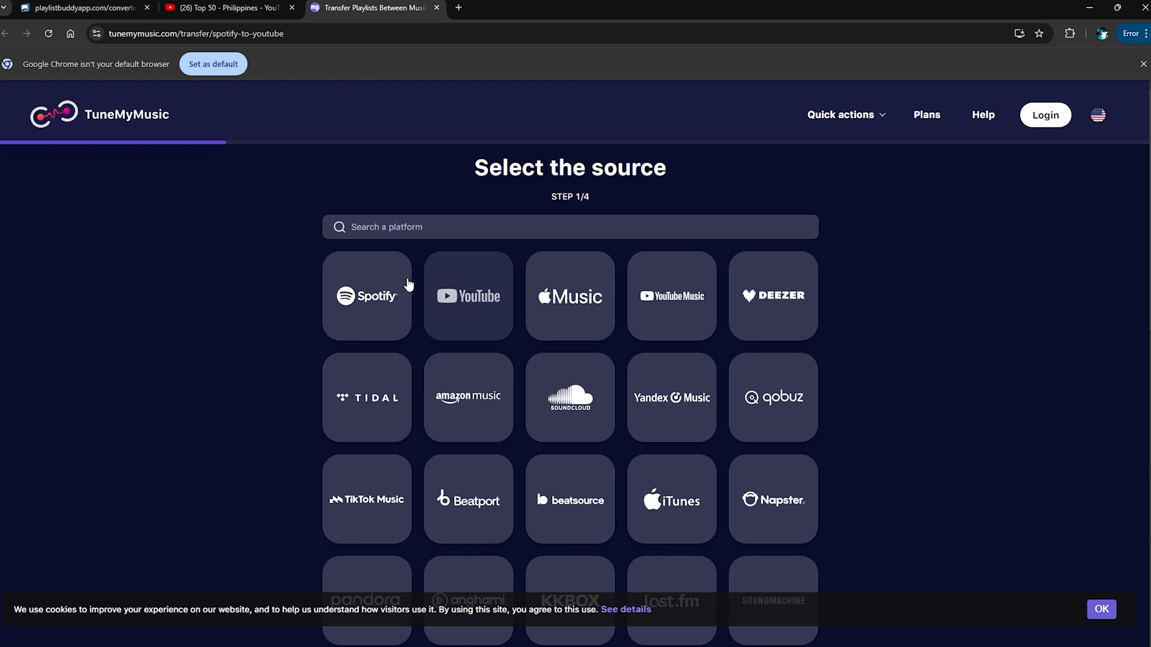
Choose Spotify as the source platform and authorize it
left_click(378, 279)
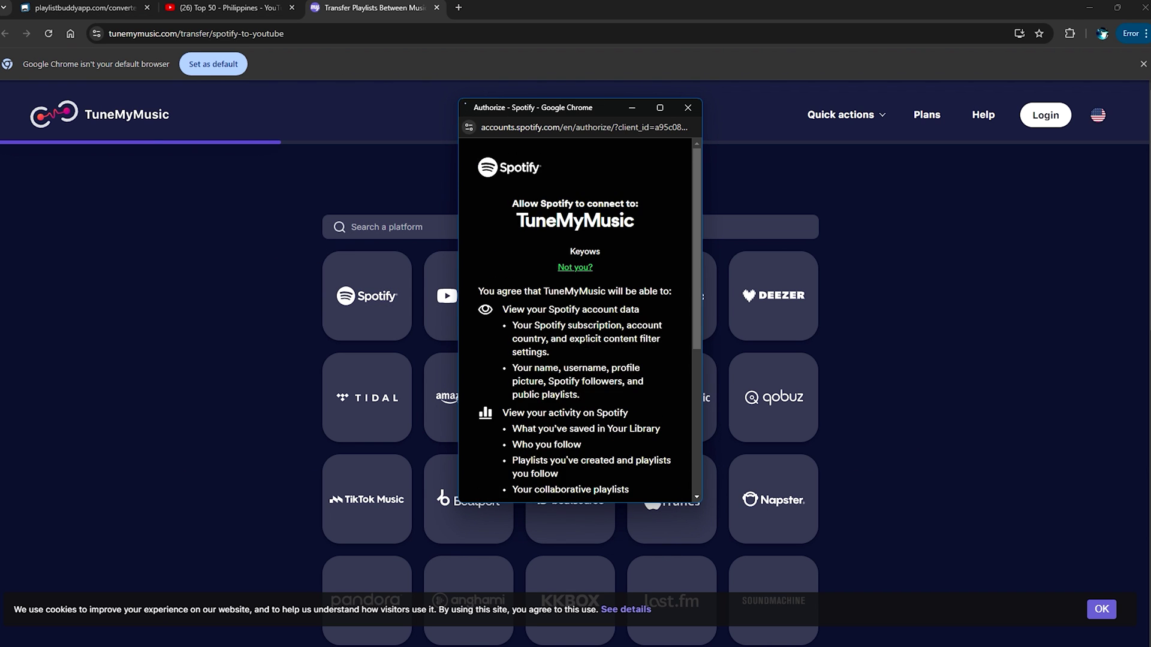
scroll(599, 371, "down", 5)
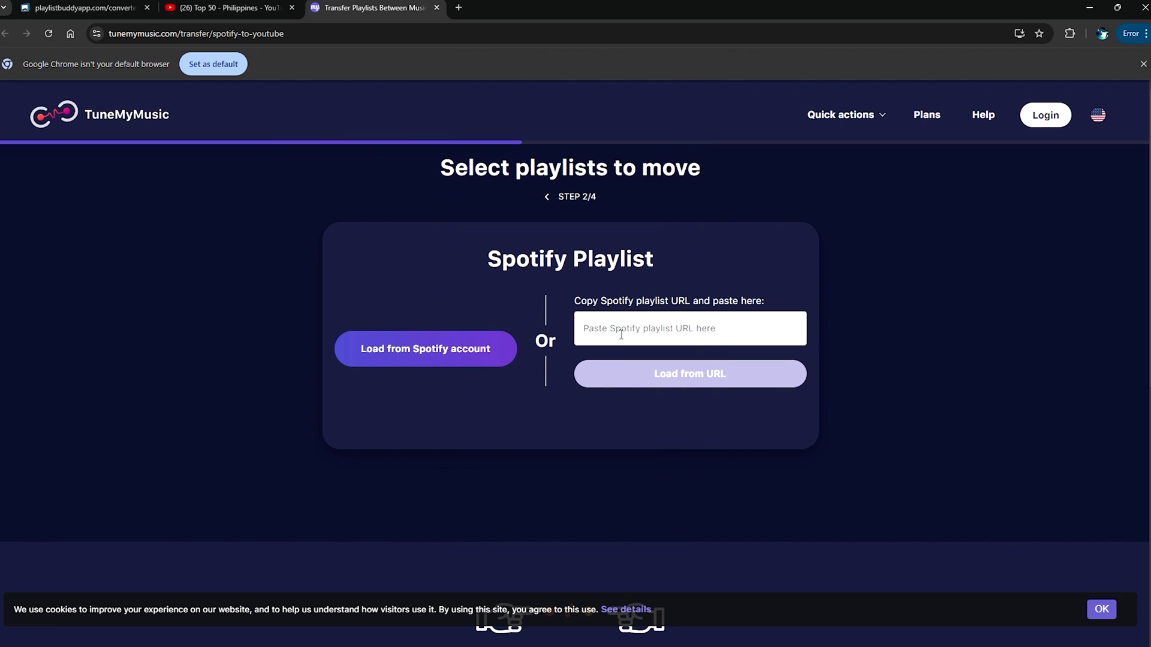
left_click(619, 334)
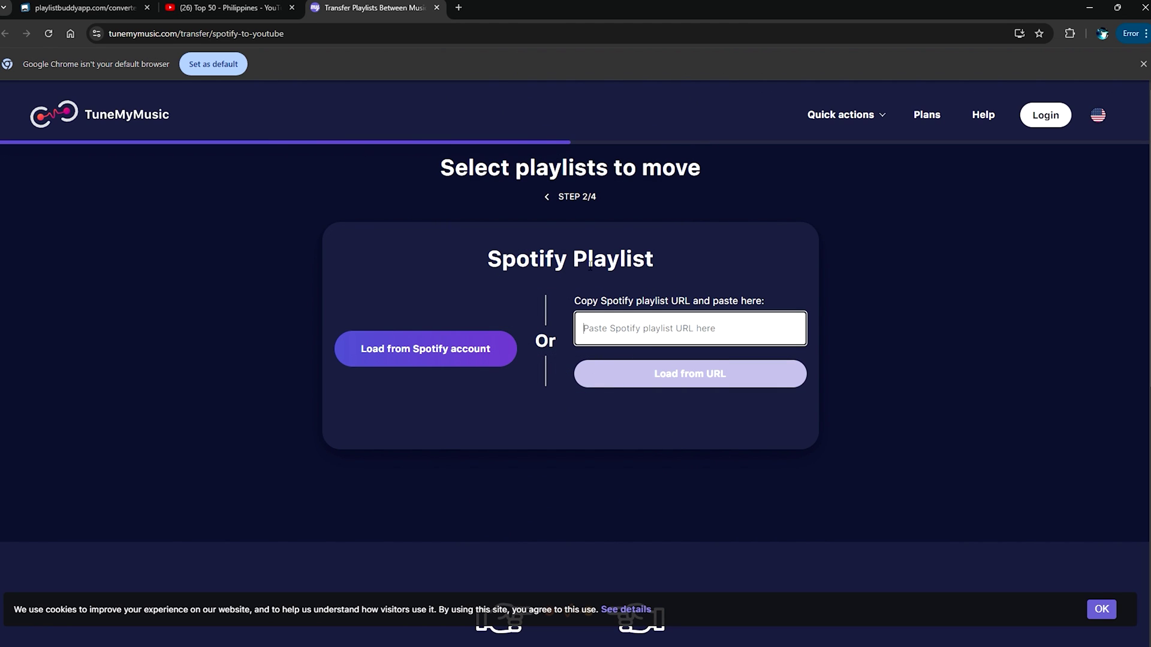
Load the playlists from the connected Spotify account
left_click(470, 347)
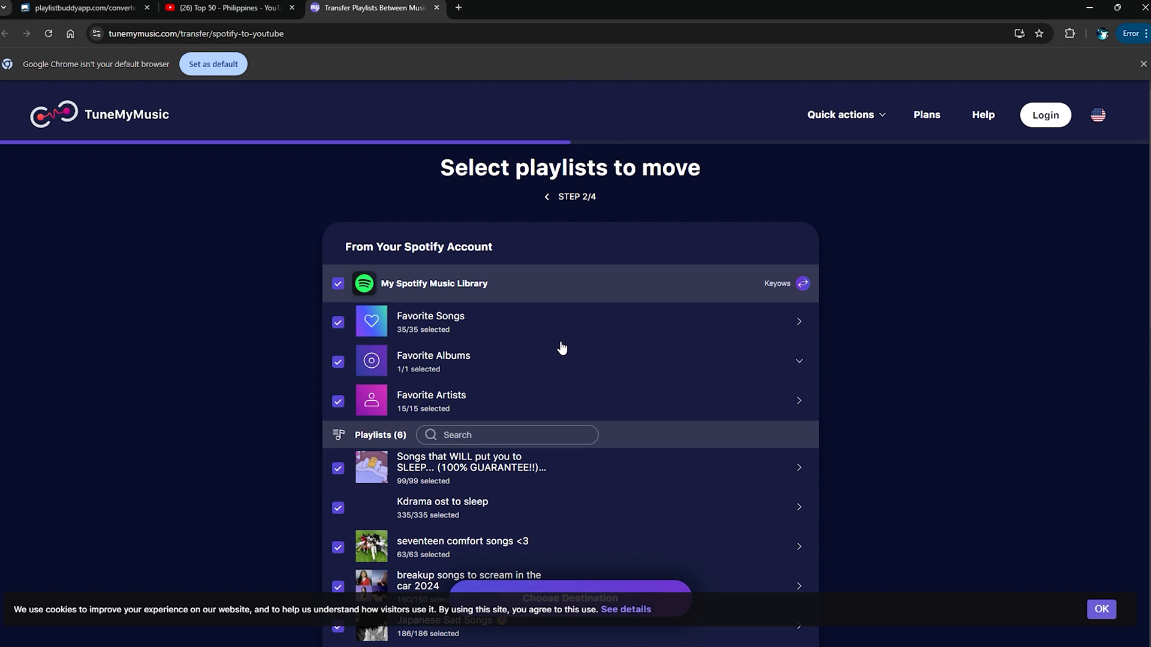
scroll(527, 329, "down", 2)
scroll(420, 282, "up", 1)
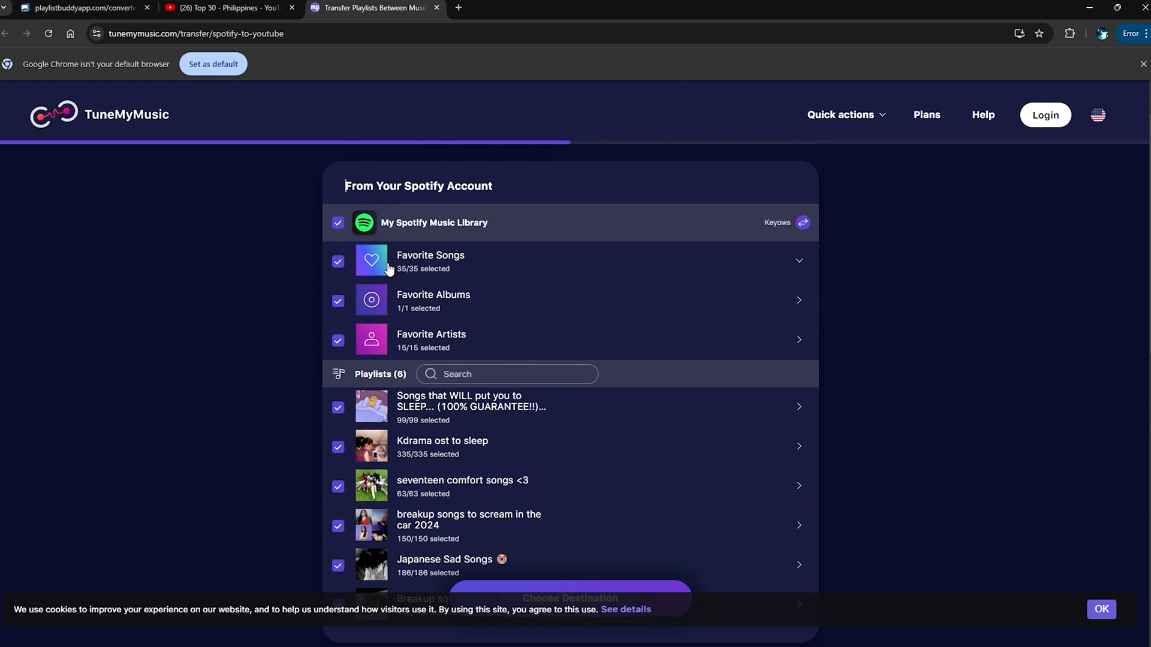
left_click(339, 225)
left_click(339, 224)
scroll(450, 282, "down", 4)
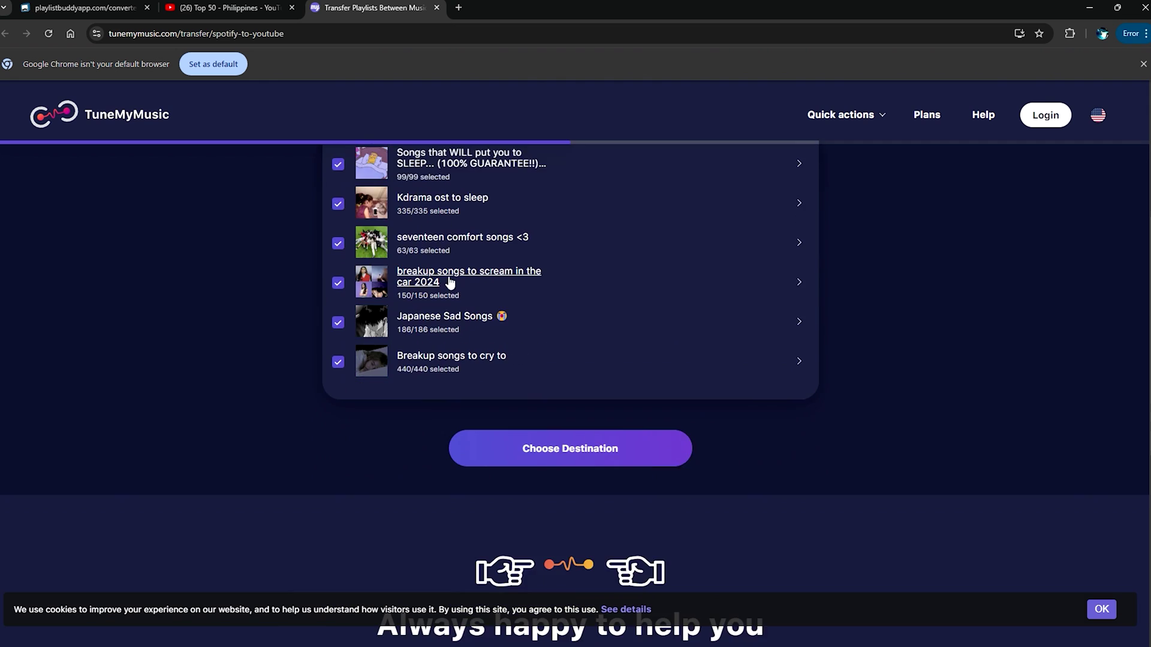
scroll(450, 282, "up", 4)
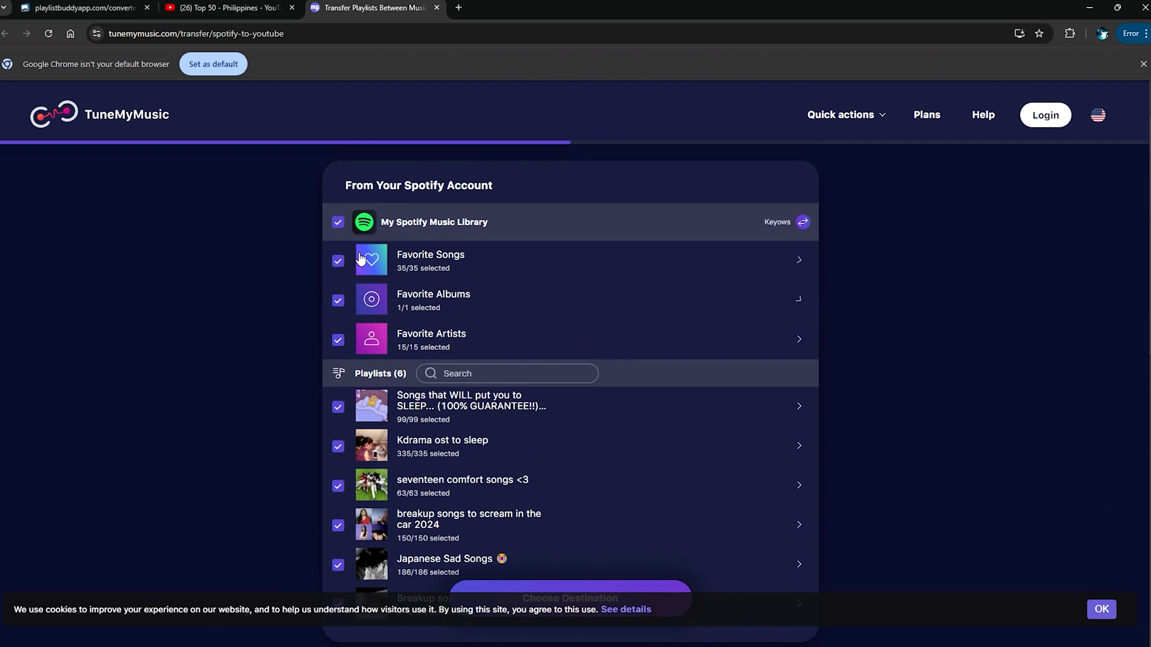
Uncheck My Spotify Music Library, check only Favorite Songs (35/35), and choose the destination
left_click(339, 226)
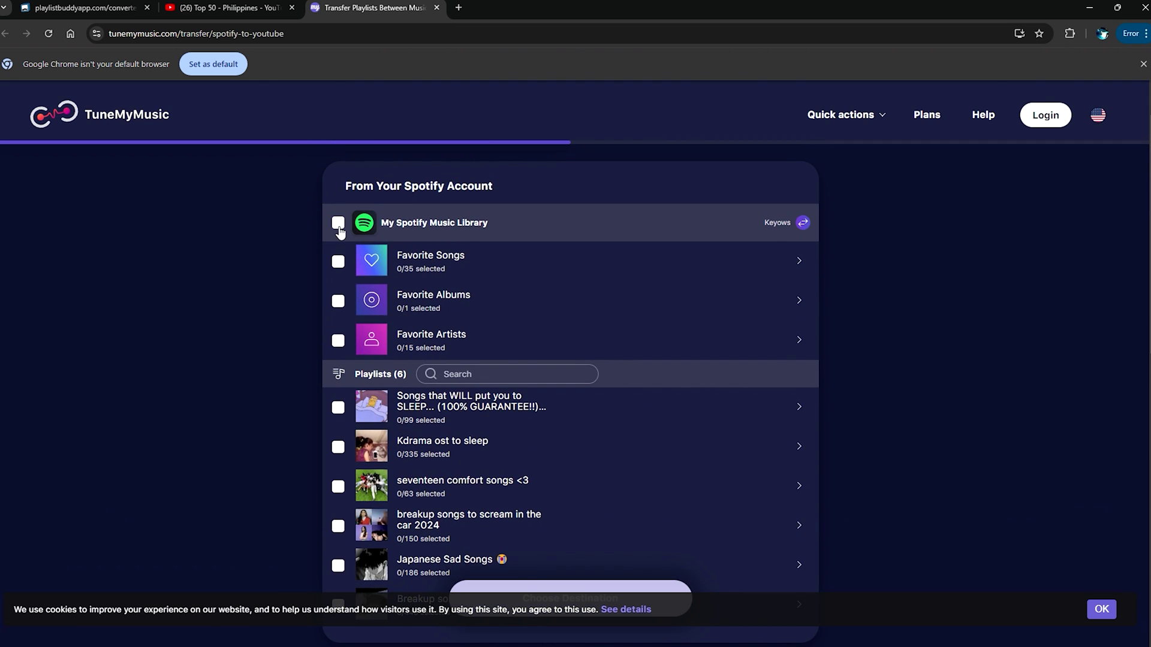
left_click(337, 263)
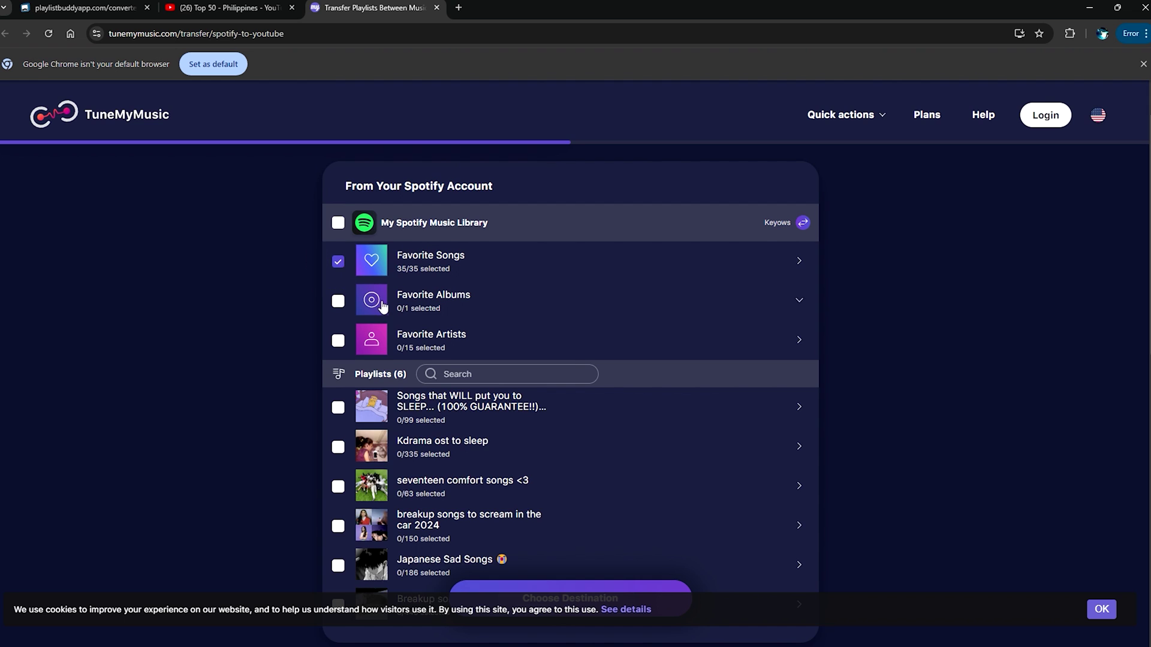
scroll(360, 278, "down", 1)
scroll(574, 558, "down", 2)
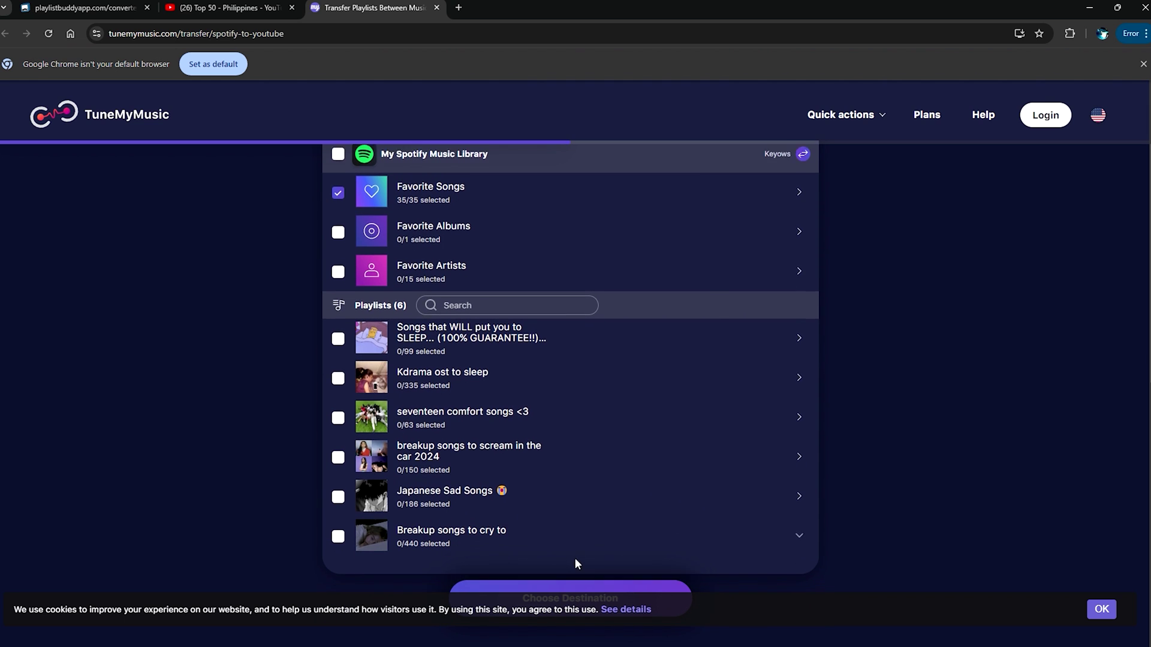
left_click(570, 567)
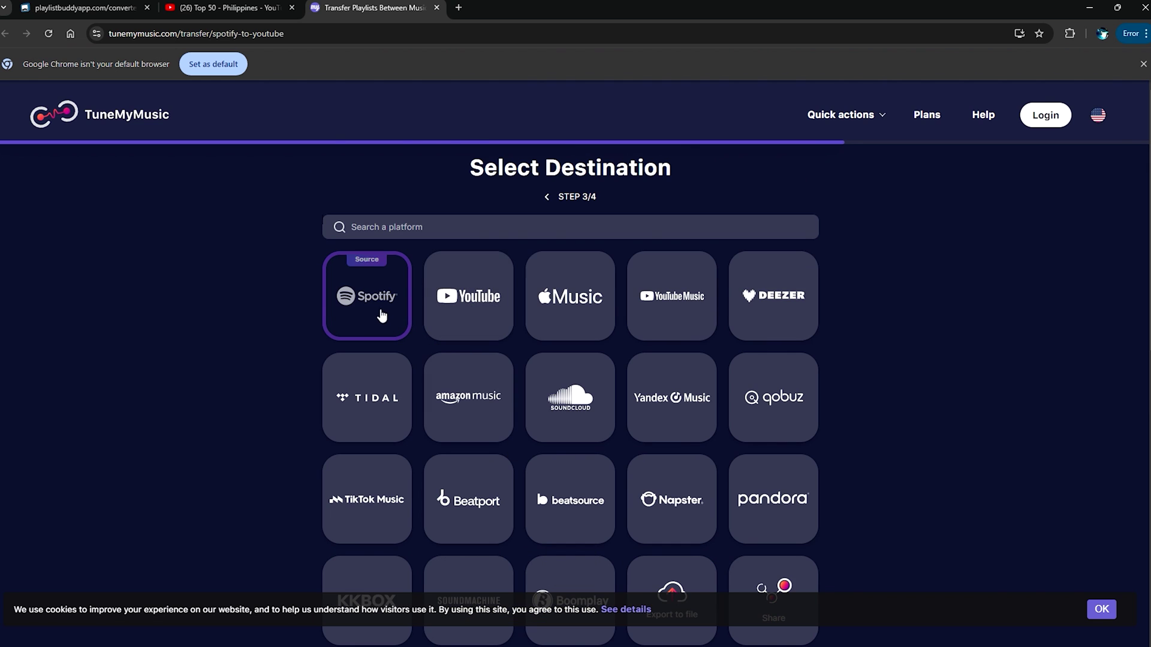
Connect YouTube as the destination via Google, granting account management and YouTube Music access
left_click(504, 311)
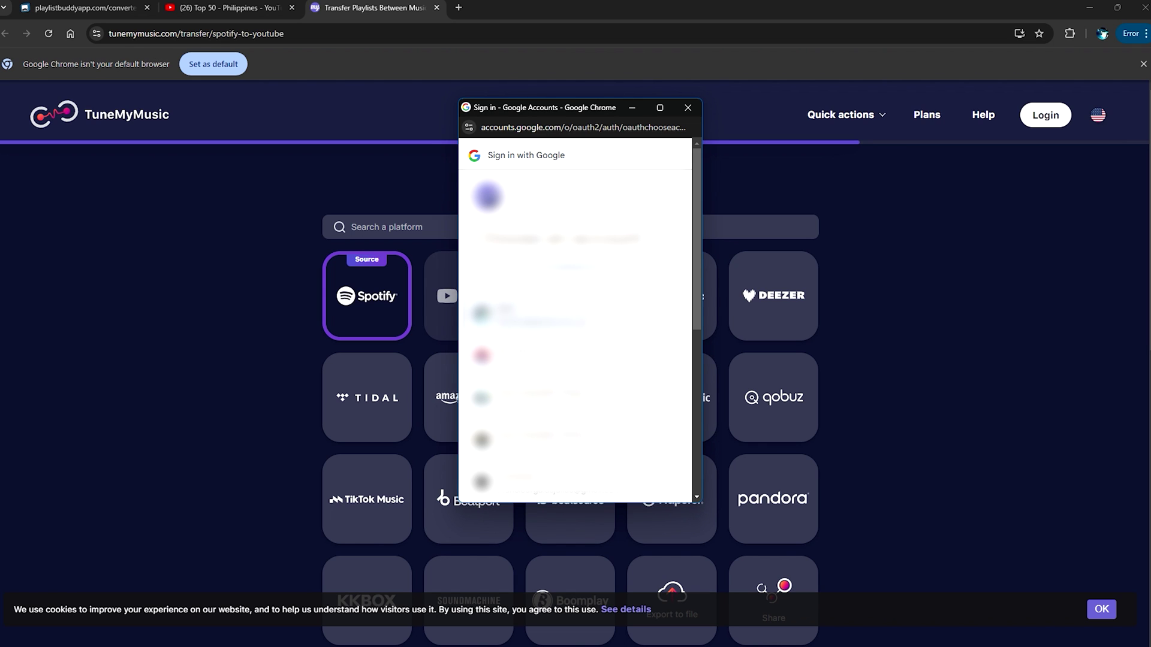
left_click(539, 314)
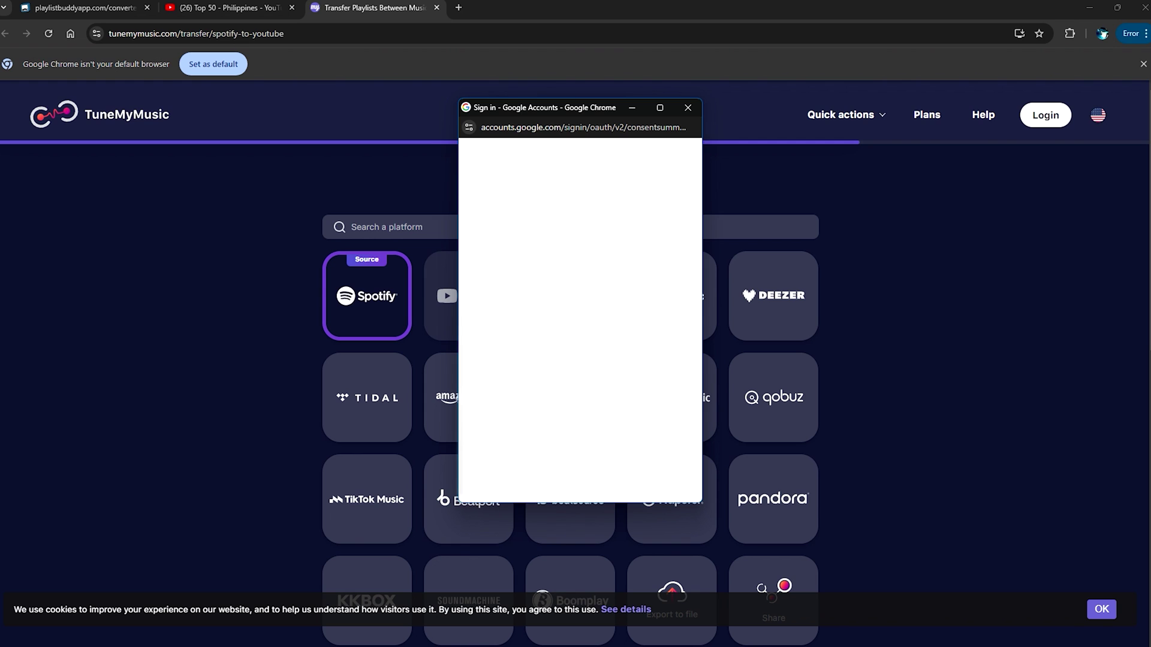
scroll(576, 312, "down", 3)
left_click(669, 250)
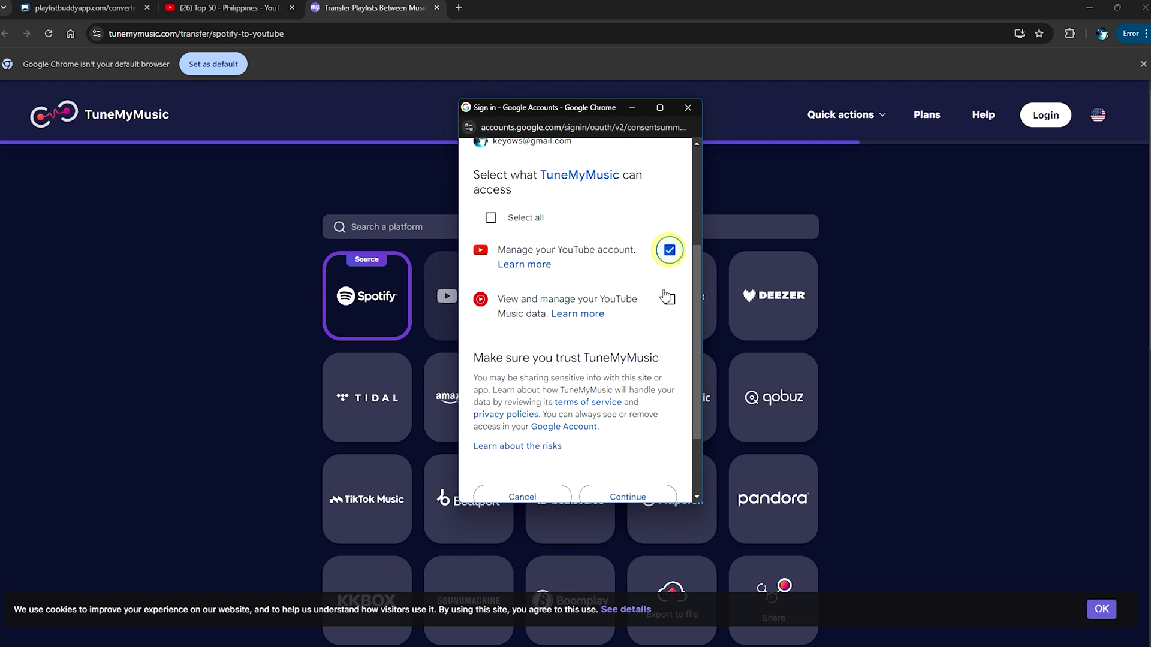
left_click(669, 299)
scroll(666, 300, "down", 1)
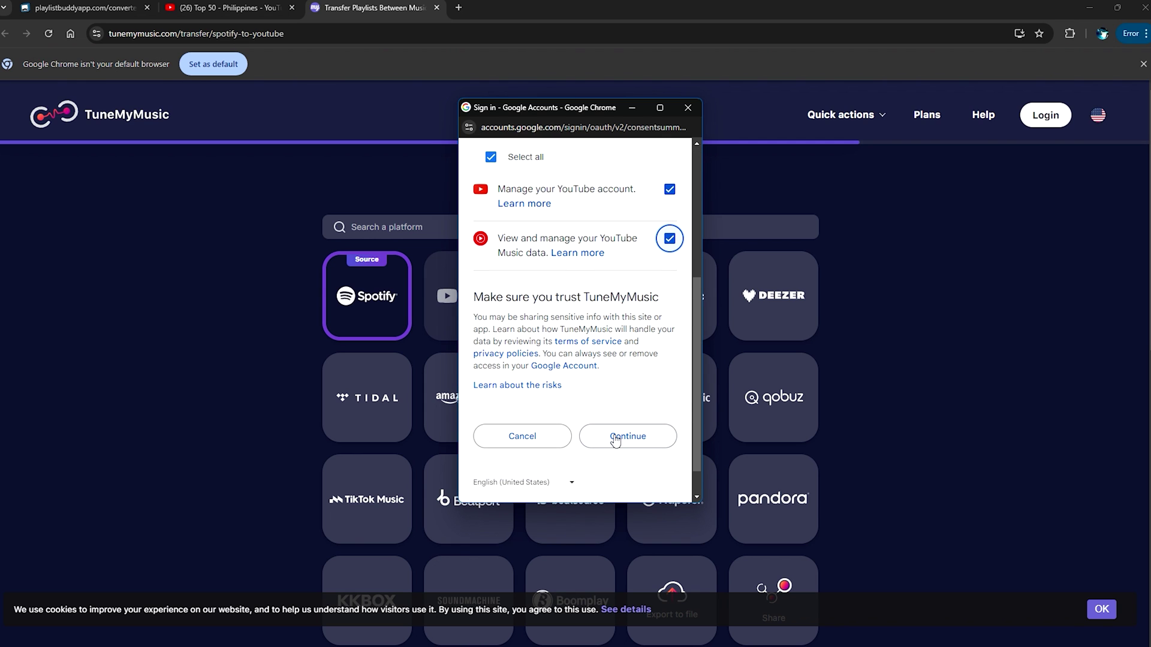
left_click(615, 439)
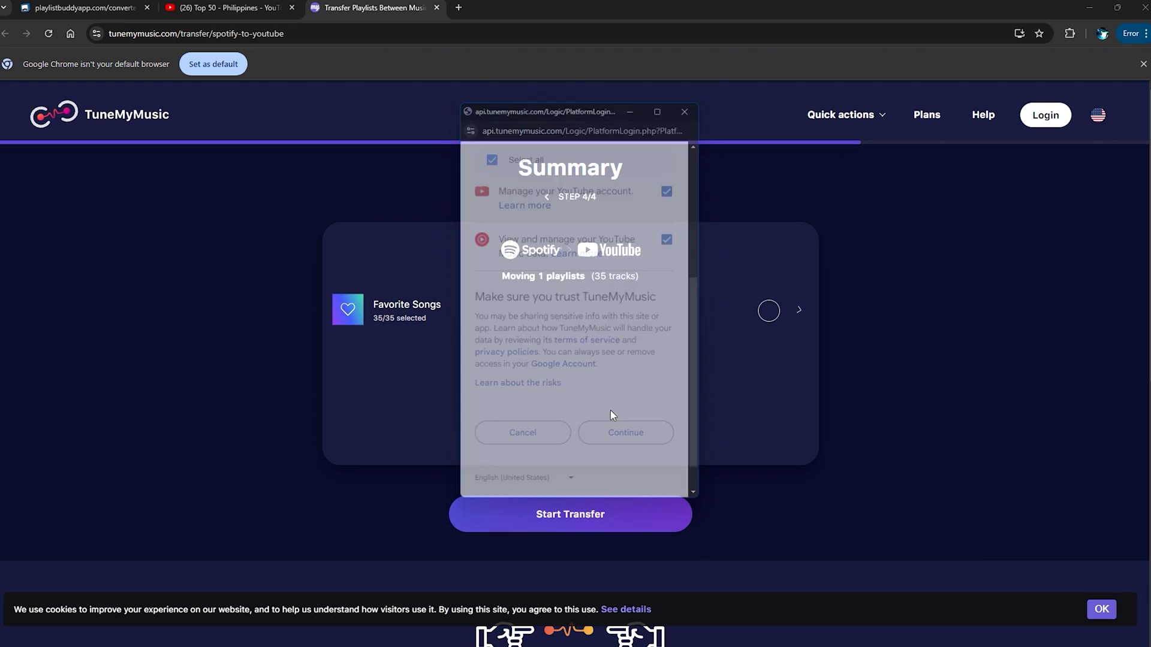
scroll(608, 429, "down", 1)
Start the 35-track Favorite Songs transfer and view premium pricing: $4.5 monthly or $2 annually
left_click(571, 468)
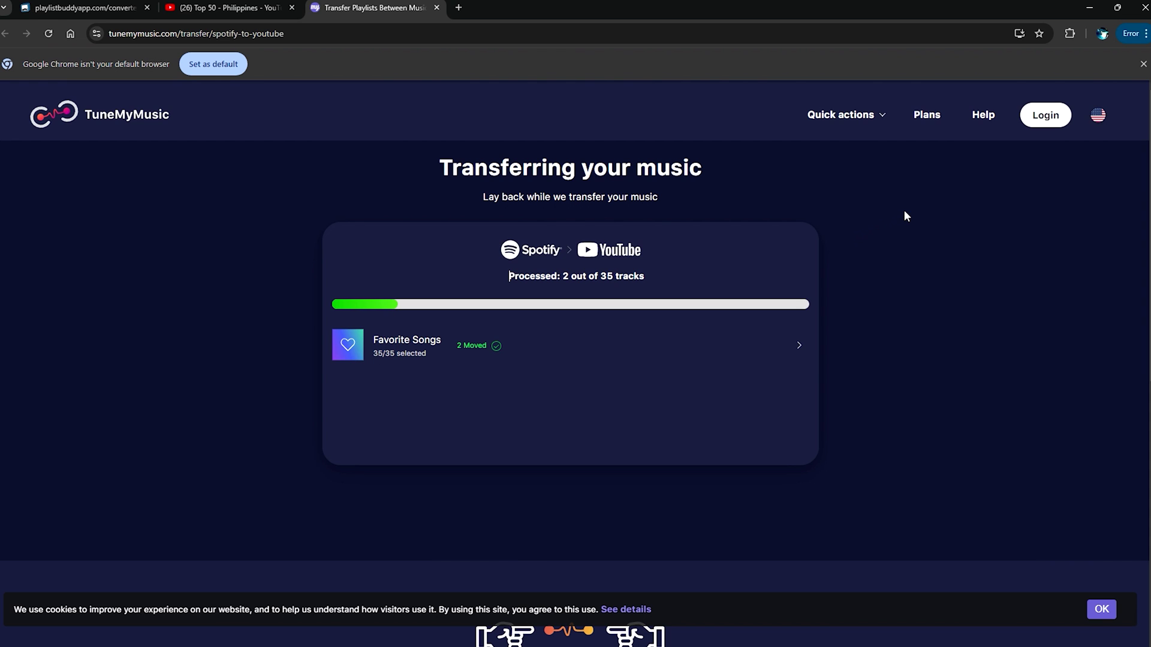
scroll(906, 218, "down", 1)
scroll(941, 170, "up", 1)
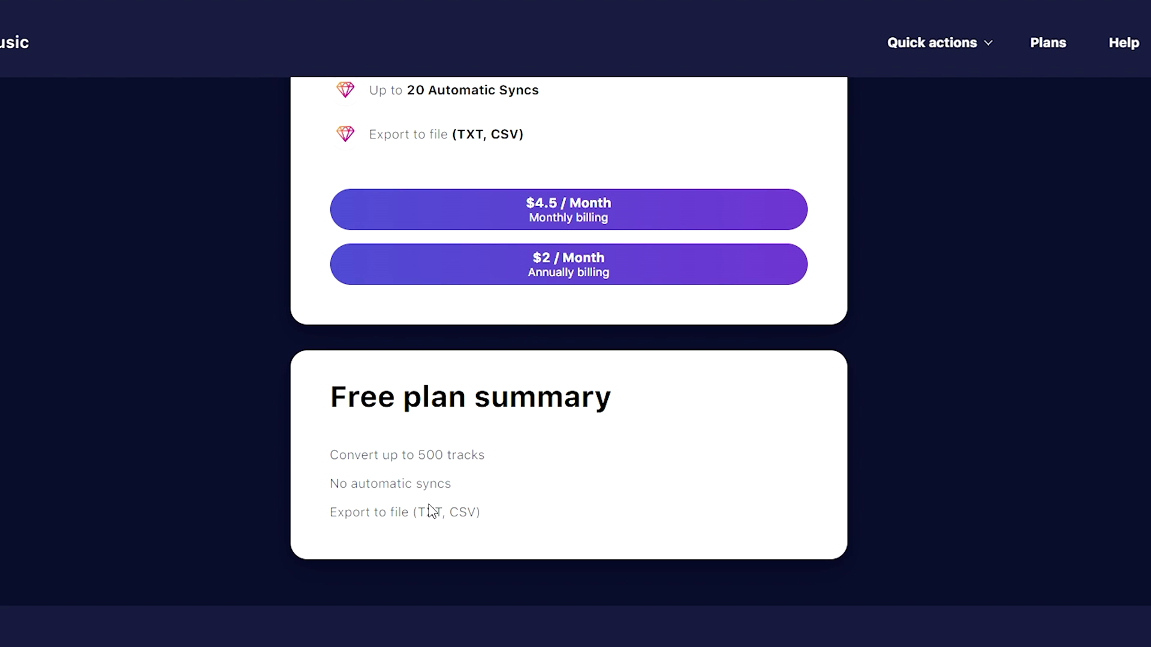
left_click_drag(450, 499, 336, 511)
left_click(347, 509)
left_click_drag(477, 513, 378, 517)
scroll(451, 523, "up", 4)
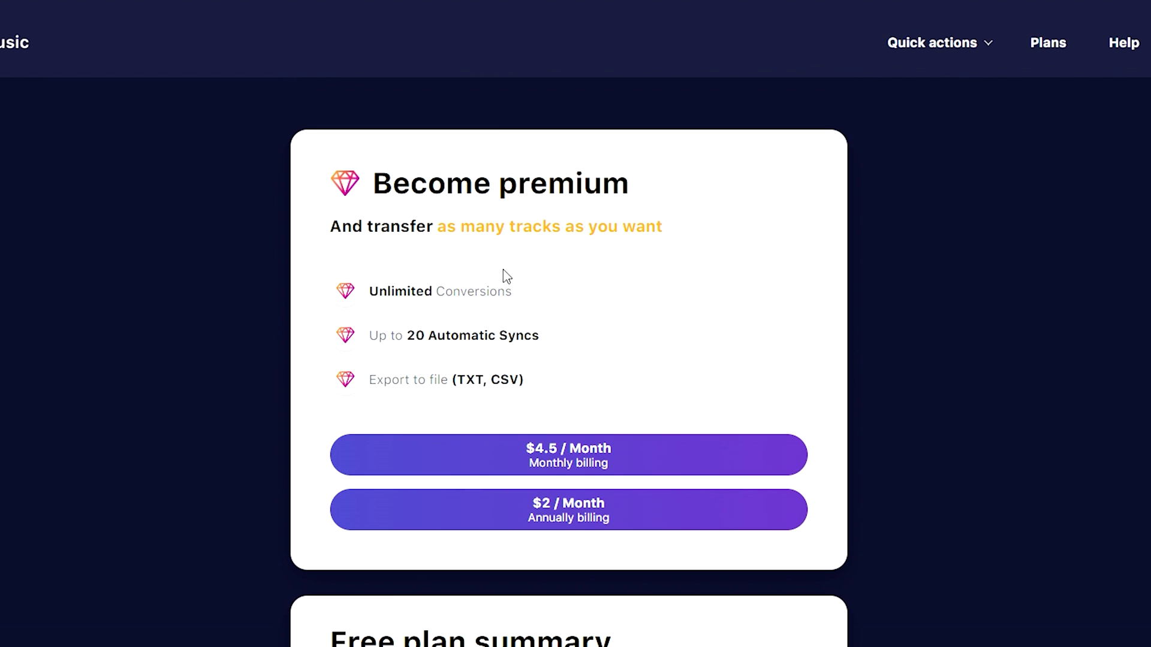
left_click_drag(331, 228, 701, 282)
left_click(777, 344)
scroll(476, 335, "down", 1)
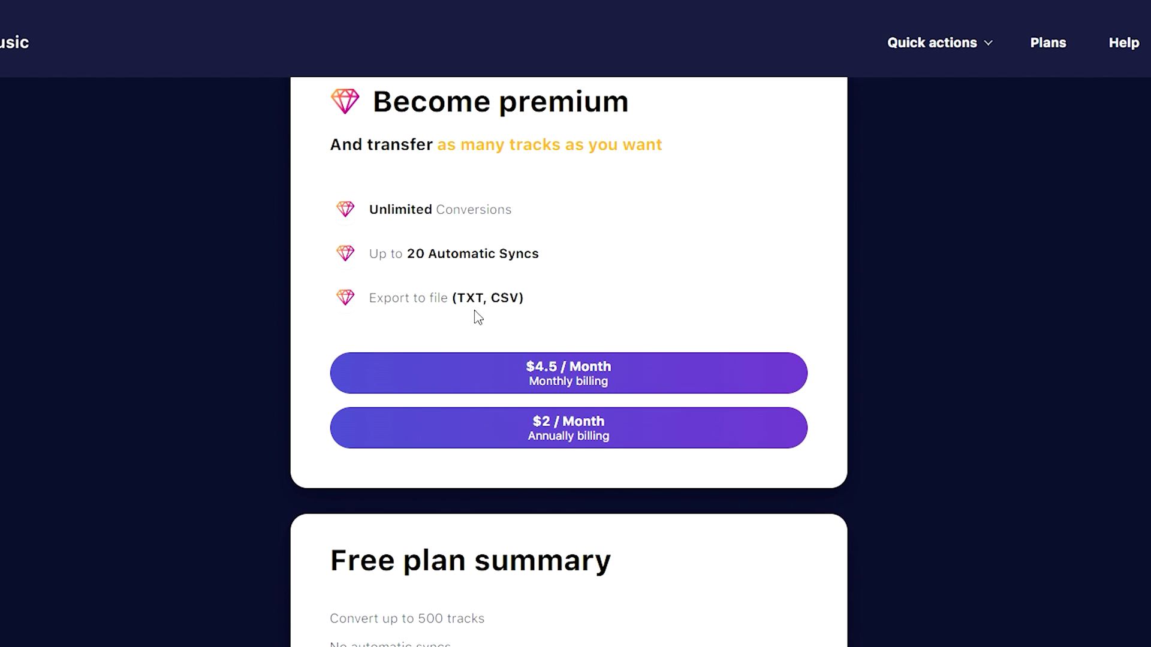
left_click_drag(370, 255, 555, 257)
scroll(569, 306, "down", 4)
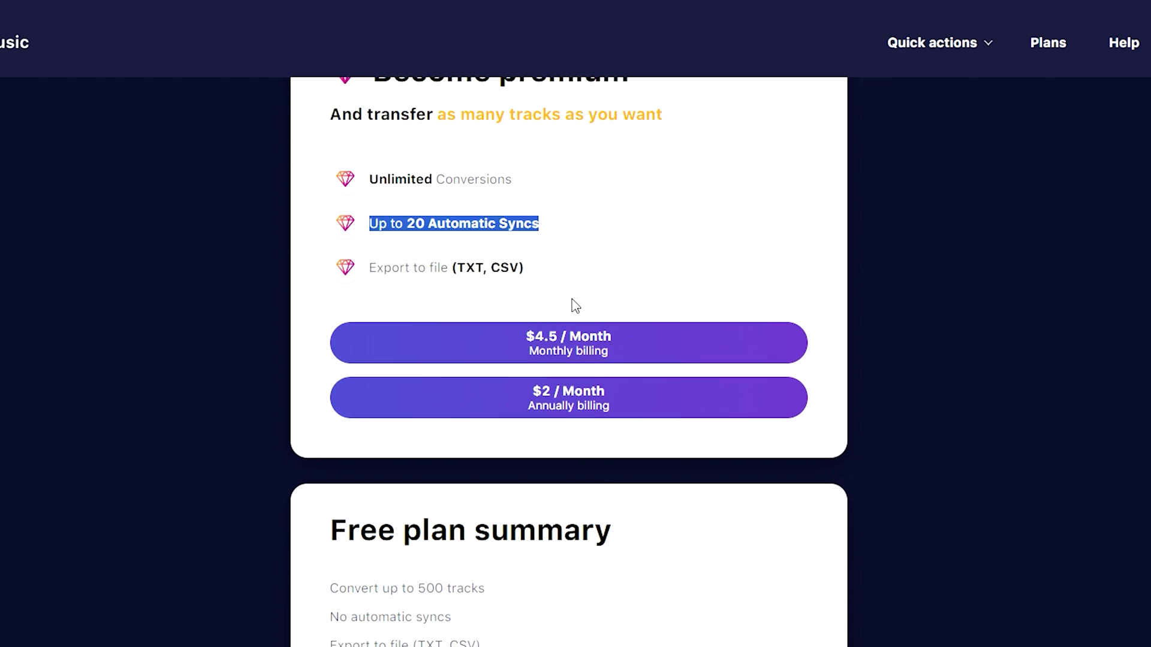
scroll(558, 326, "up", 5)
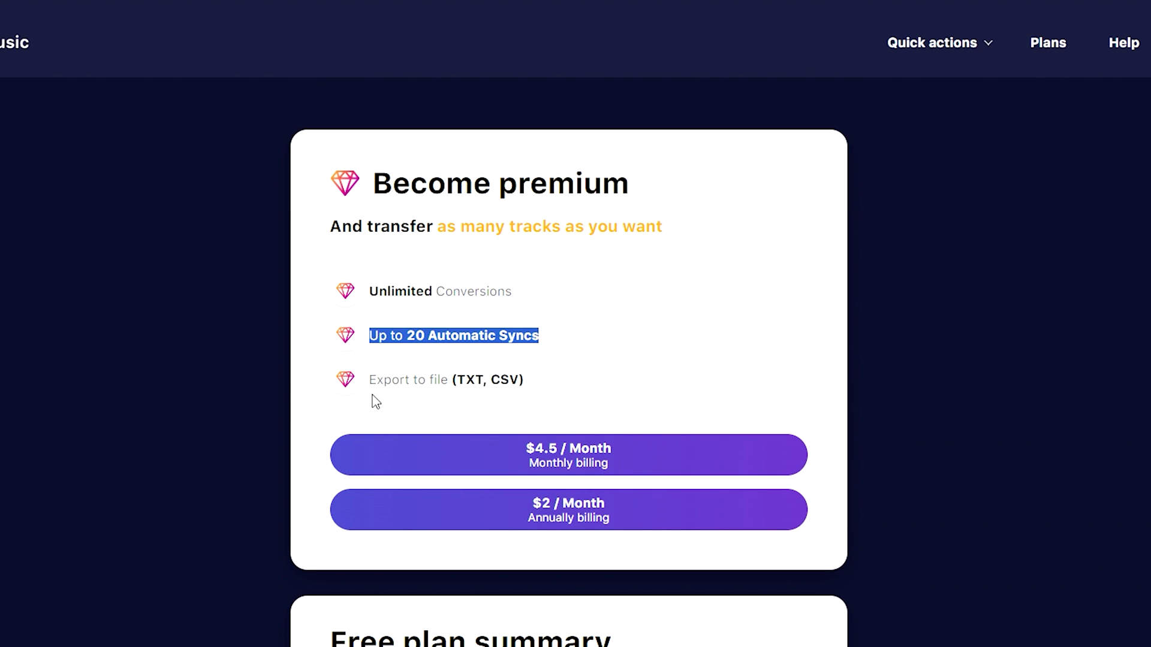
left_click_drag(375, 386, 544, 388)
scroll(539, 393, "down", 3)
left_click(535, 390)
scroll(509, 420, "up", 1)
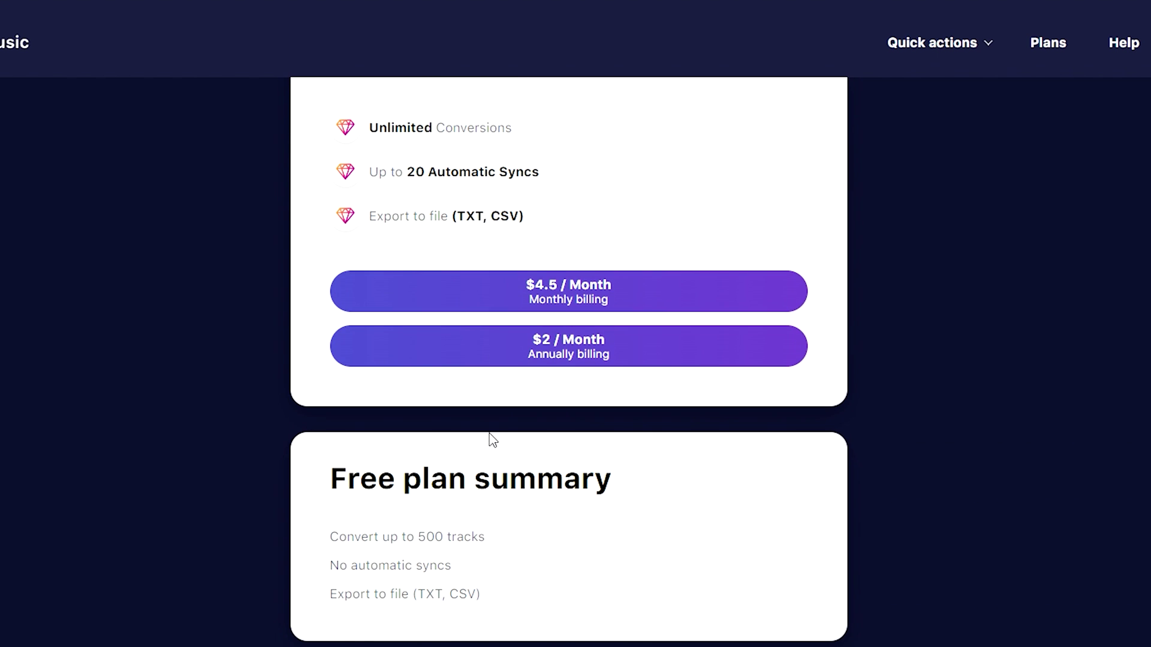
scroll(411, 306, "up", 3)
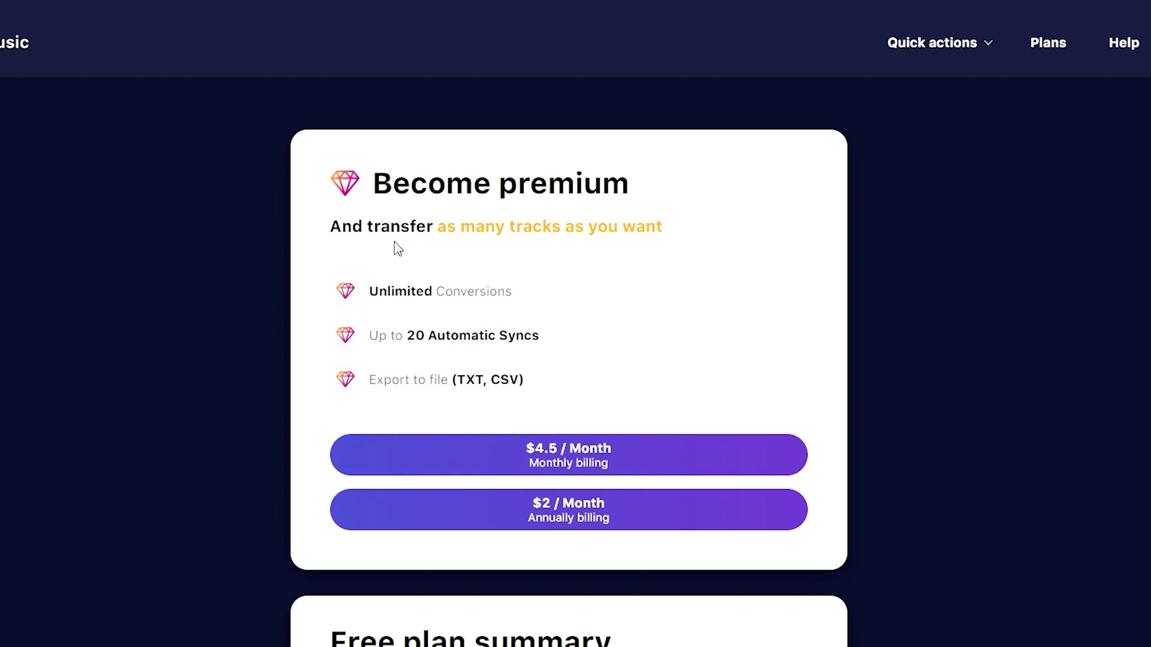
scroll(402, 248, "down", 5)
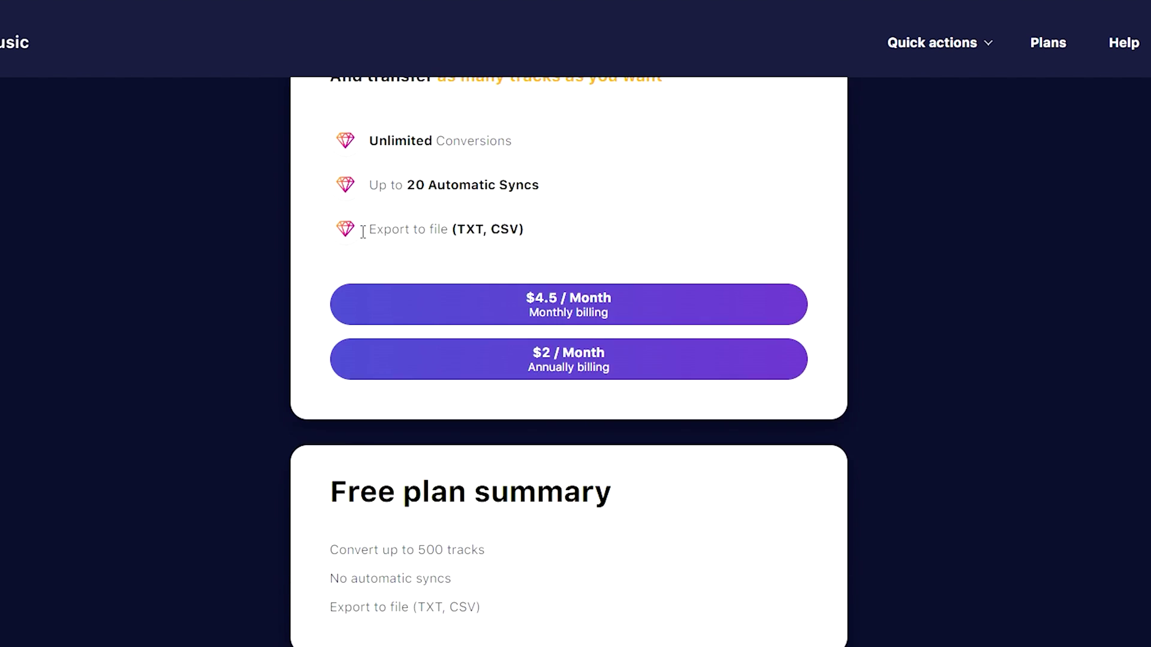
scroll(414, 268, "up", 3)
scroll(560, 354, "up", 2)
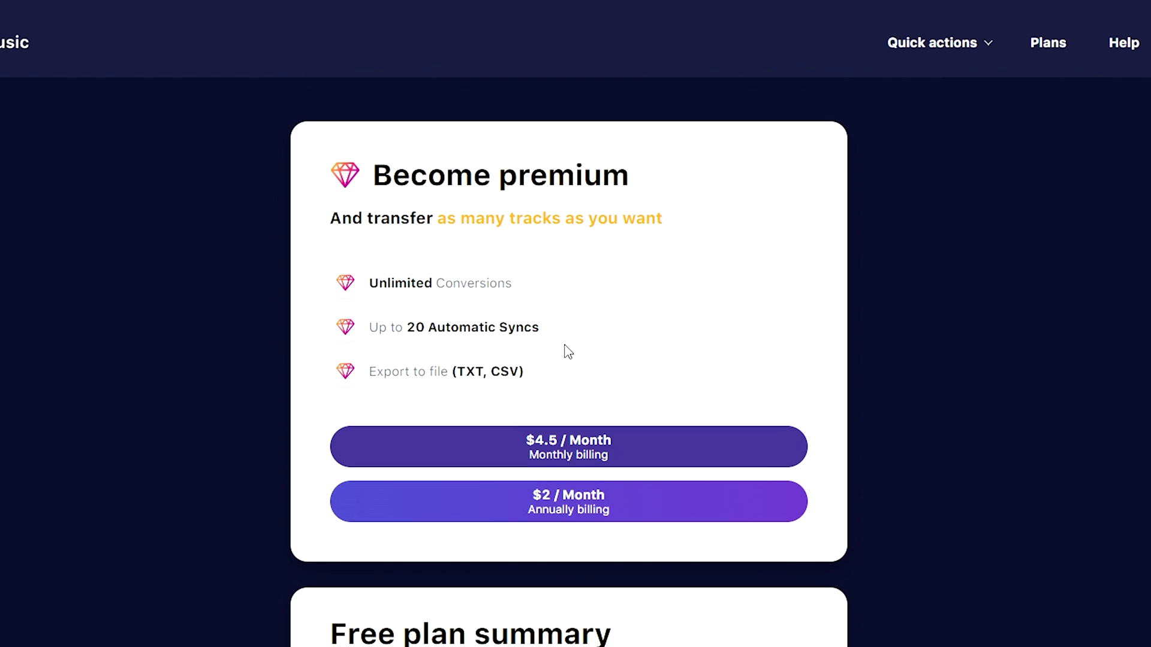
scroll(615, 480, "down", 1)
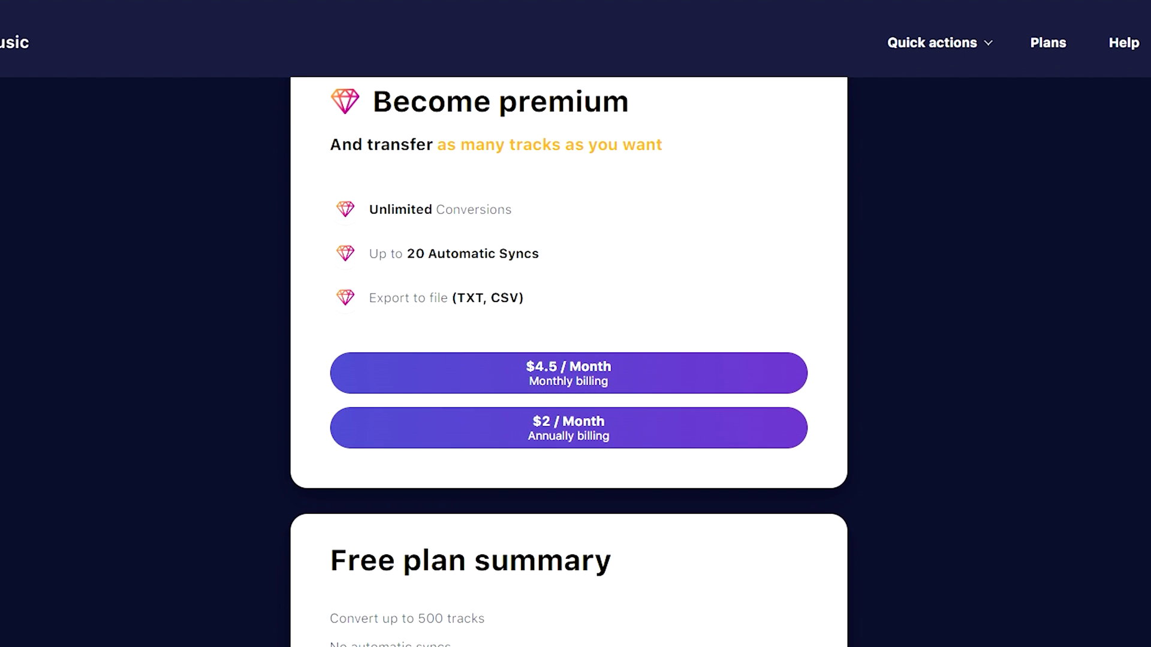